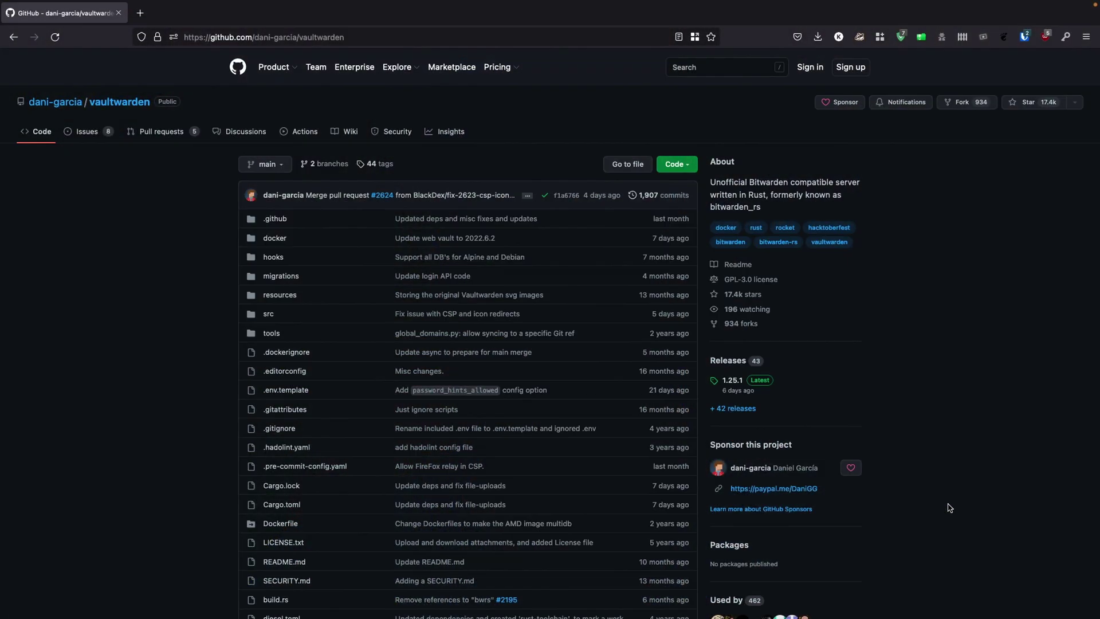
Scroll the Bitwarden site down to the Personal pricing cards for Free, Premium and Families
{"action": "scroll", "coordinate": [947, 504], "scroll_direction": "down", "scroll_amount": 3}
{"action": "scroll", "coordinate": [948, 508], "scroll_direction": "down", "scroll_amount": 3}
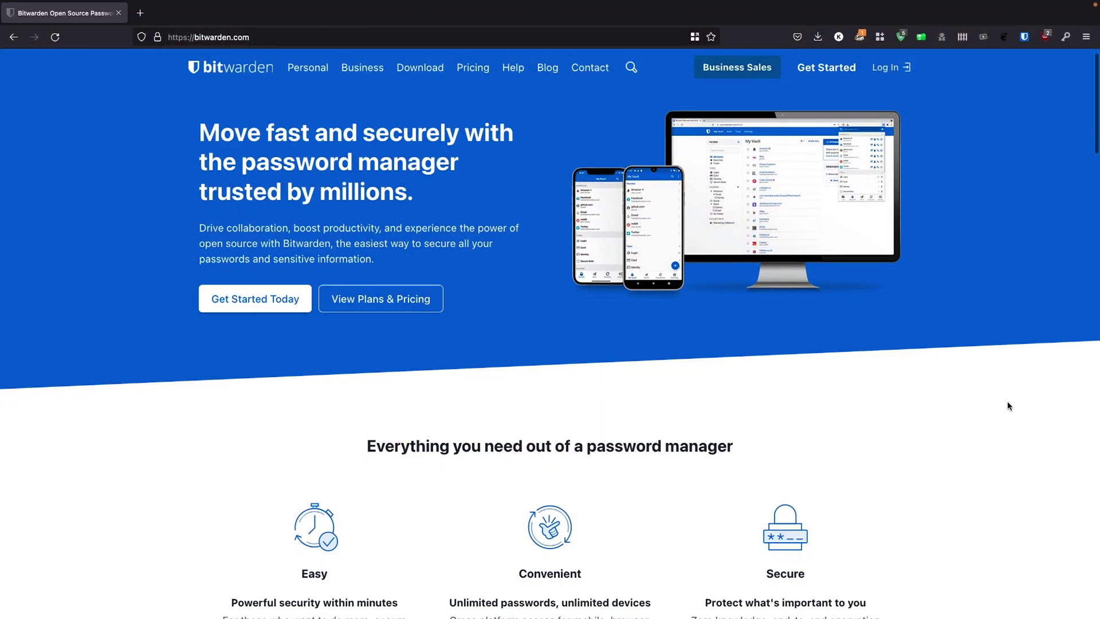
{"action": "scroll", "coordinate": [1008, 406], "scroll_direction": "down", "scroll_amount": 3}
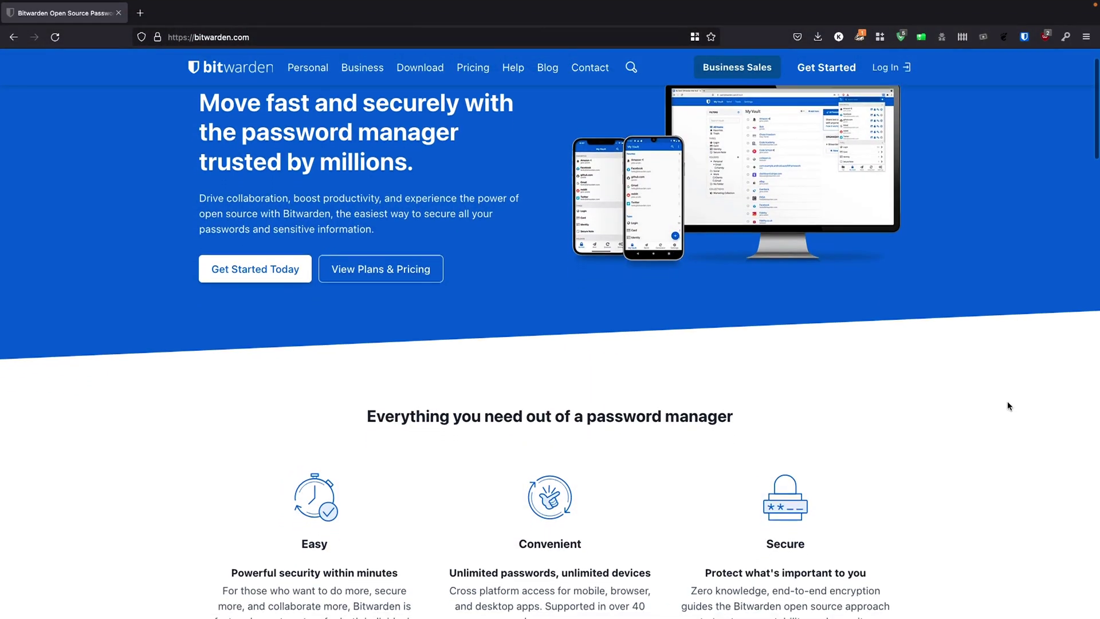
{"action": "scroll", "coordinate": [1009, 404], "scroll_direction": "down", "scroll_amount": 2}
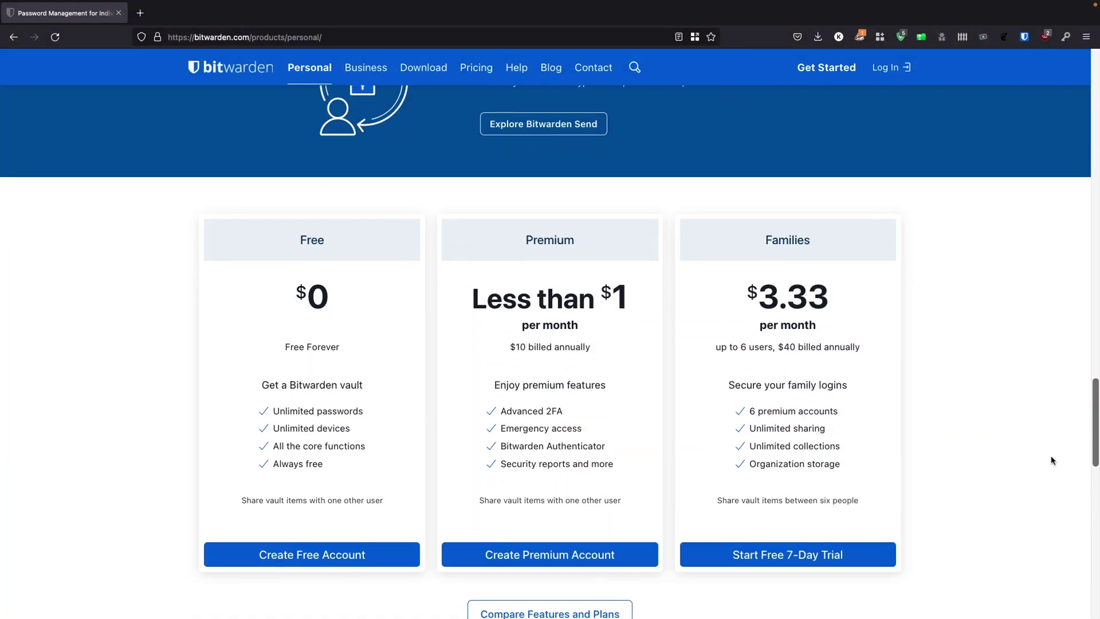
{"action": "scroll", "coordinate": [1046, 464], "scroll_direction": "down", "scroll_amount": 4}
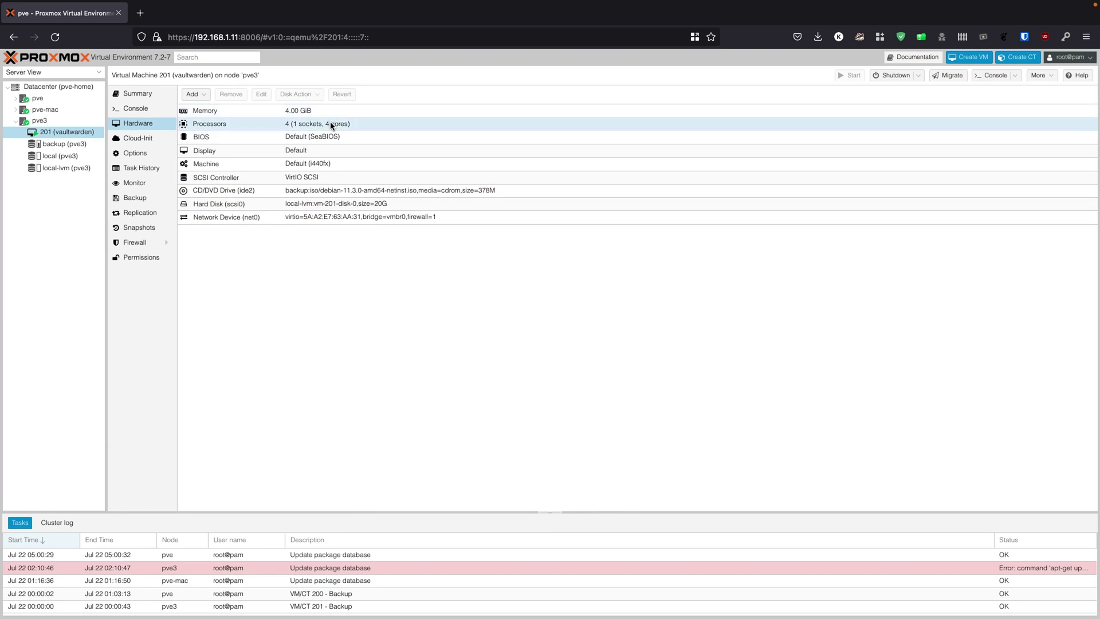
Show the Summary view of VM 201 (vaultwarden) on pve3
{"action": "left_click", "coordinate": [131, 100]}
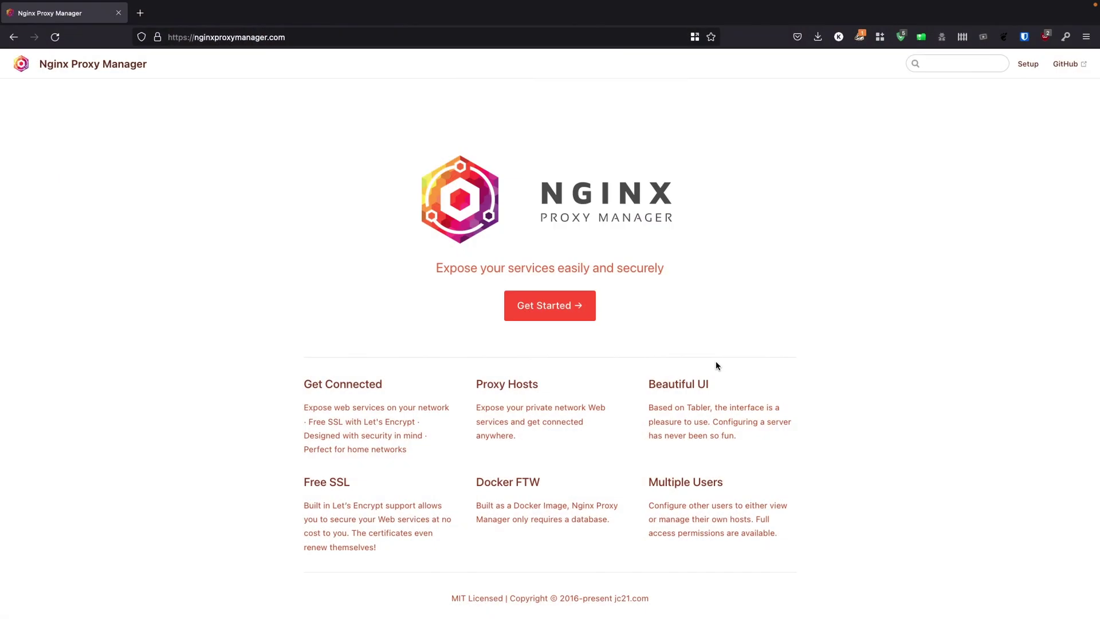
Open the Get Started guide and scroll through its Project Goal and Features sections
{"action": "left_click", "coordinate": [555, 312]}
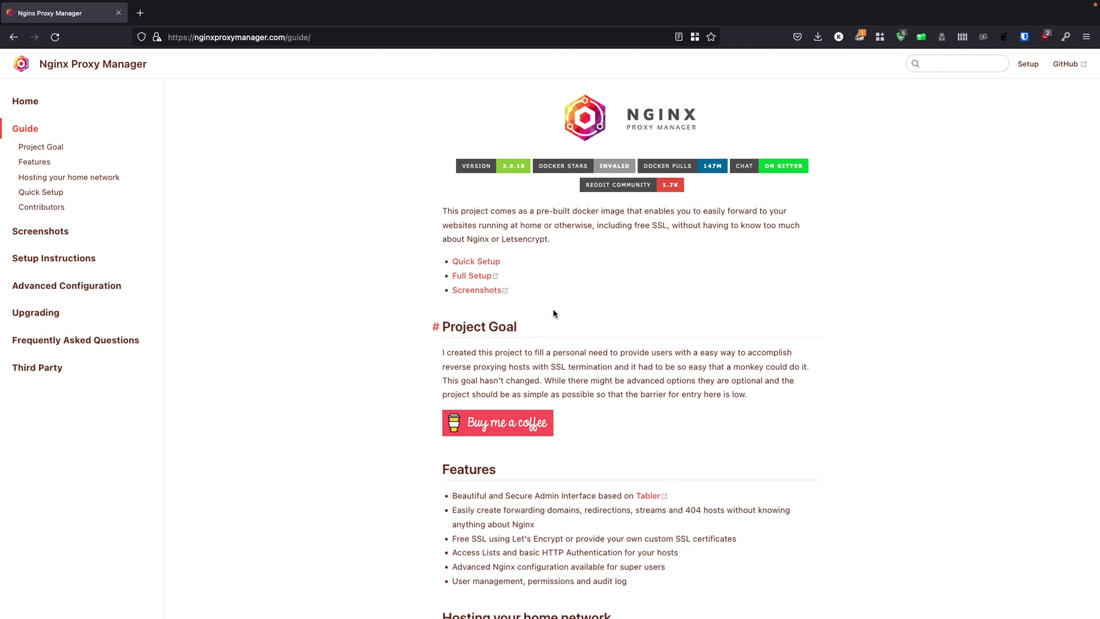
{"action": "scroll", "coordinate": [554, 311], "scroll_direction": "down", "scroll_amount": 4}
{"action": "scroll", "coordinate": [553, 313], "scroll_direction": "down", "scroll_amount": 3}
{"action": "scroll", "coordinate": [554, 311], "scroll_direction": "down", "scroll_amount": 2}
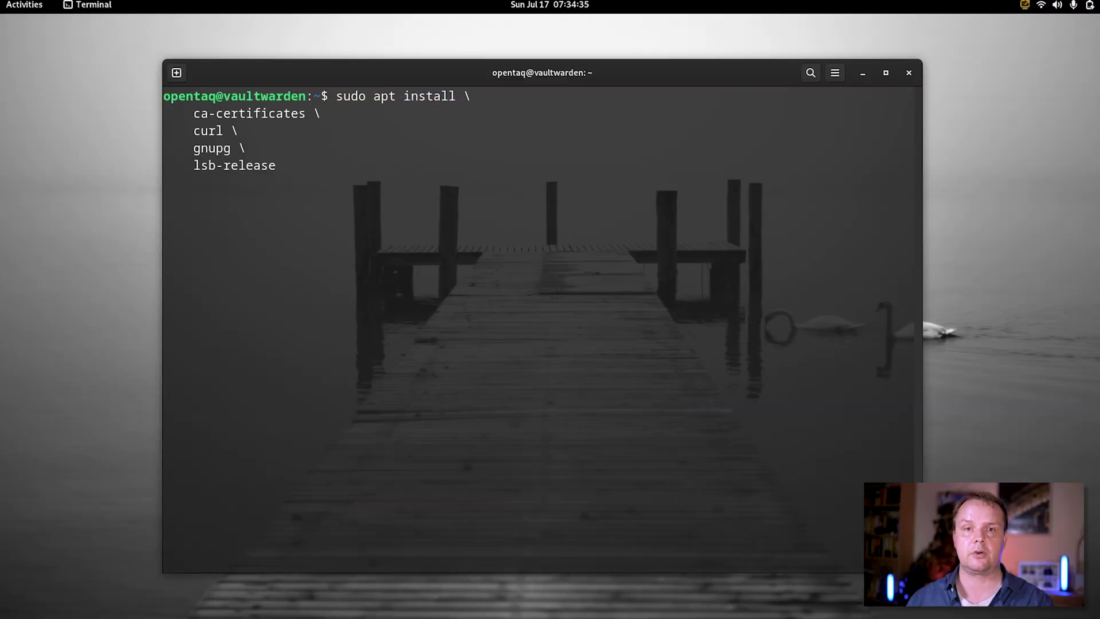
Install ca-certificates, curl, gnupg and lsb-release, then create the /etc/apt/keyrings folder
{"action": "key", "text": "Return"}
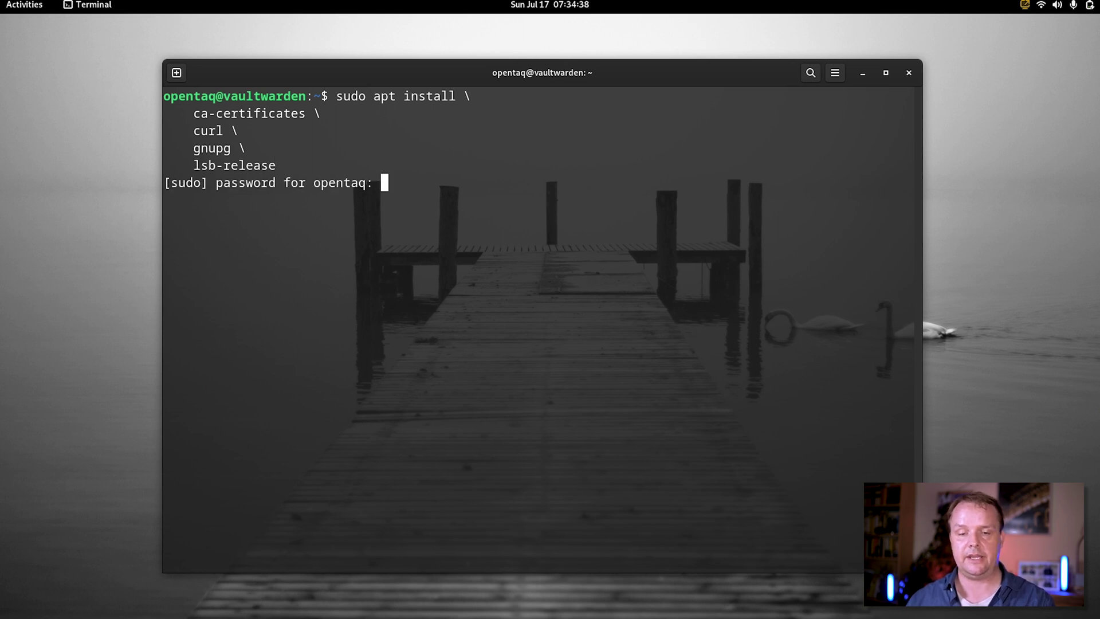
{"action": "key", "text": "Return"}
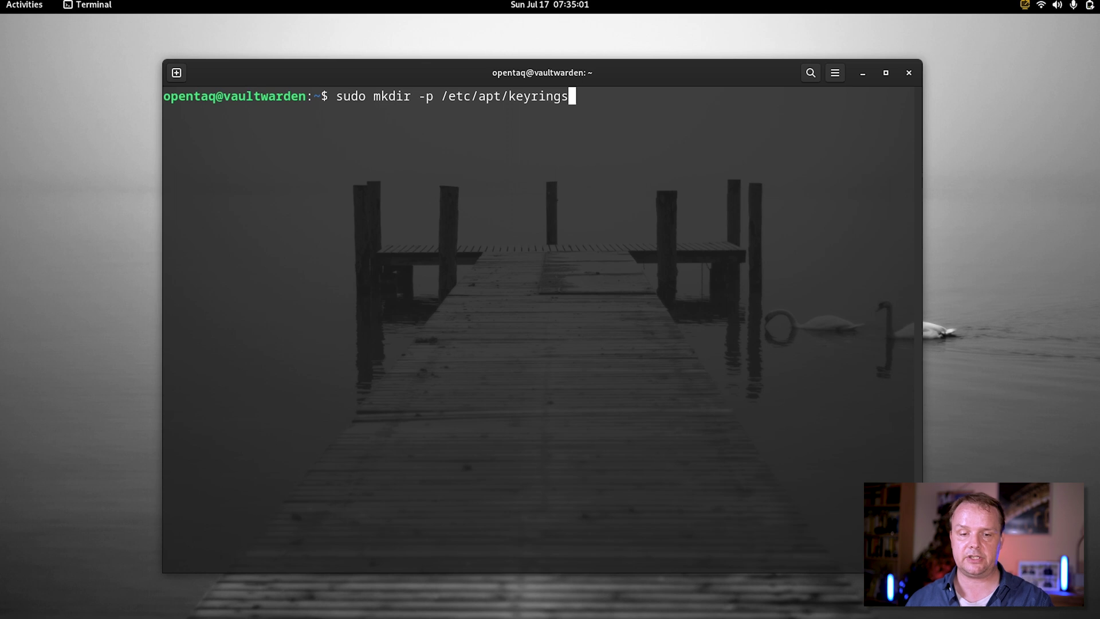
{"action": "key", "text": "Return"}
Download Docker's GPG key and save it dearmored to /etc/apt/keyrings/docker.gpg
{"action": "key", "text": "ctrl+l"}
{"action": "type", "text": "curl -fsSL https://download.docker.com/linux/debian/gpg | sudo gpg --dearmor -o /etc/apt/keyrings/docker.gpg"}
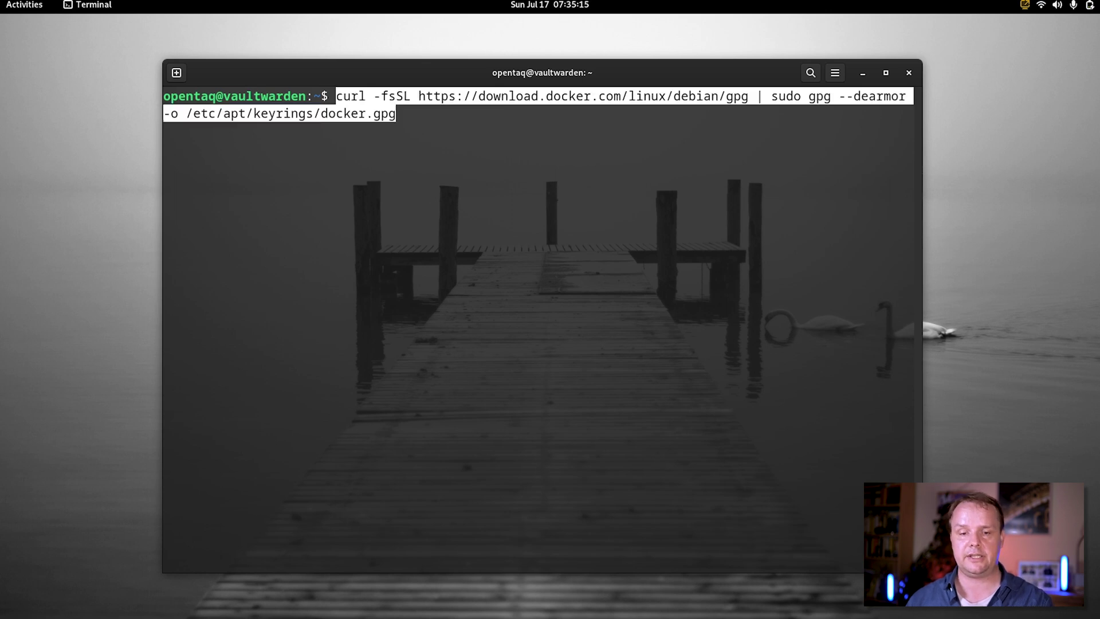
{"action": "key", "text": "End"}
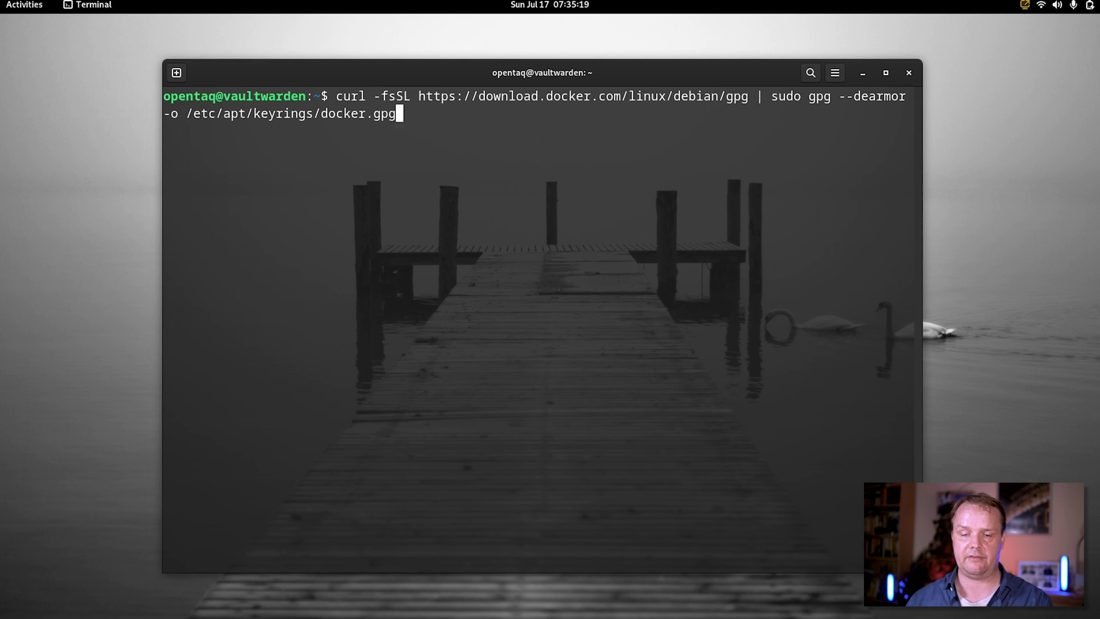
{"action": "key", "text": "Return"}
{"action": "key", "text": "Return"}
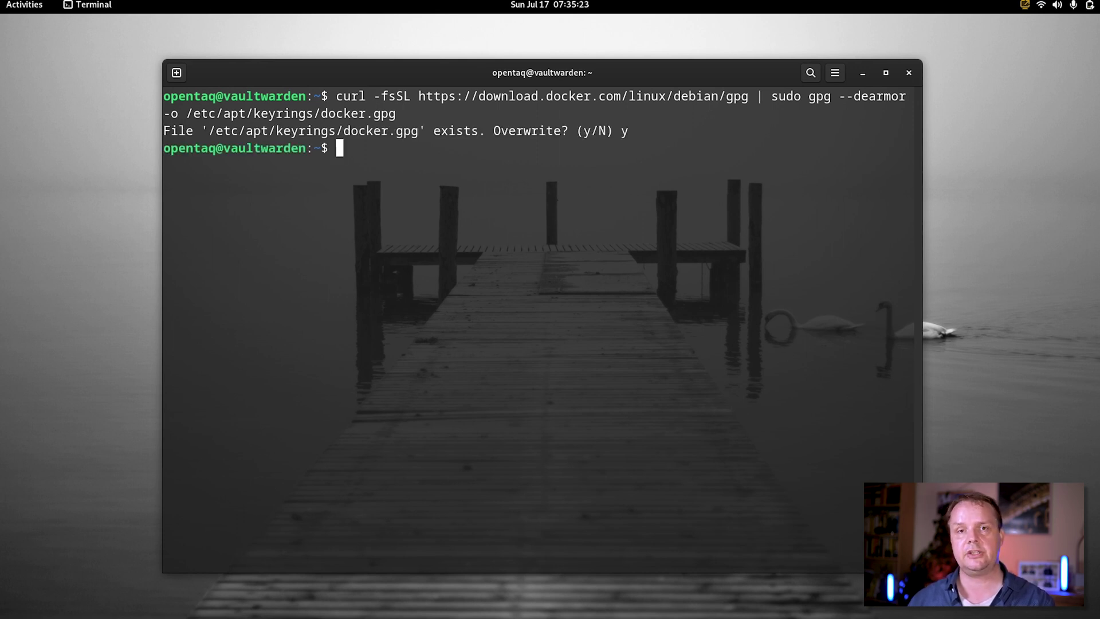
Add the Docker apt repository to docker.list and enter sudo apt update -y
{"action": "key", "text": "ctrl+l"}
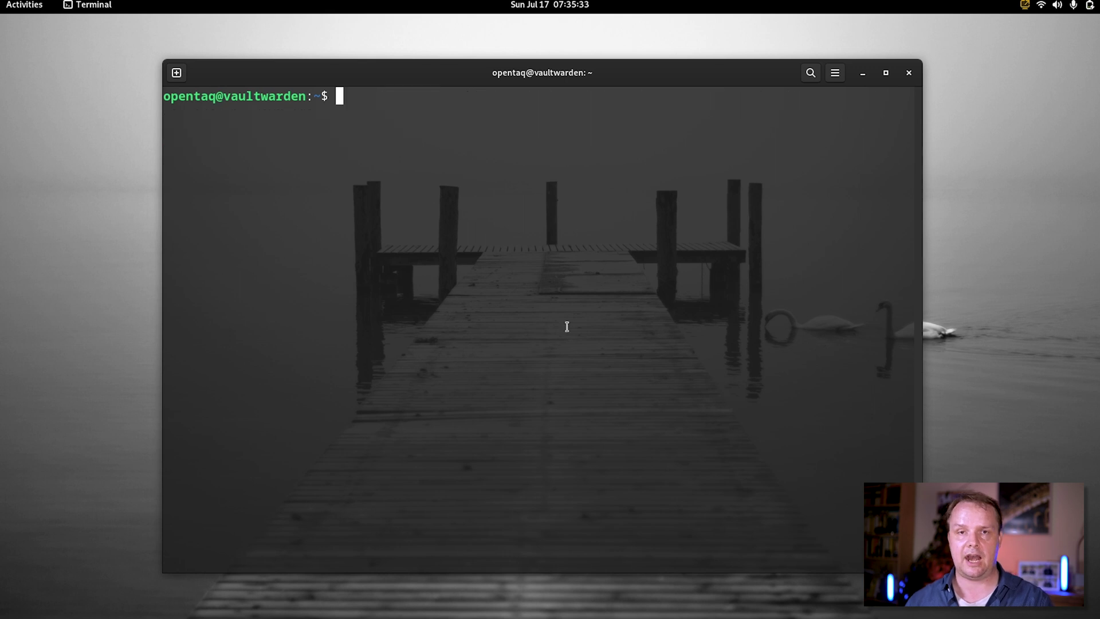
{"action": "key", "text": "ctrl+shift+v"}
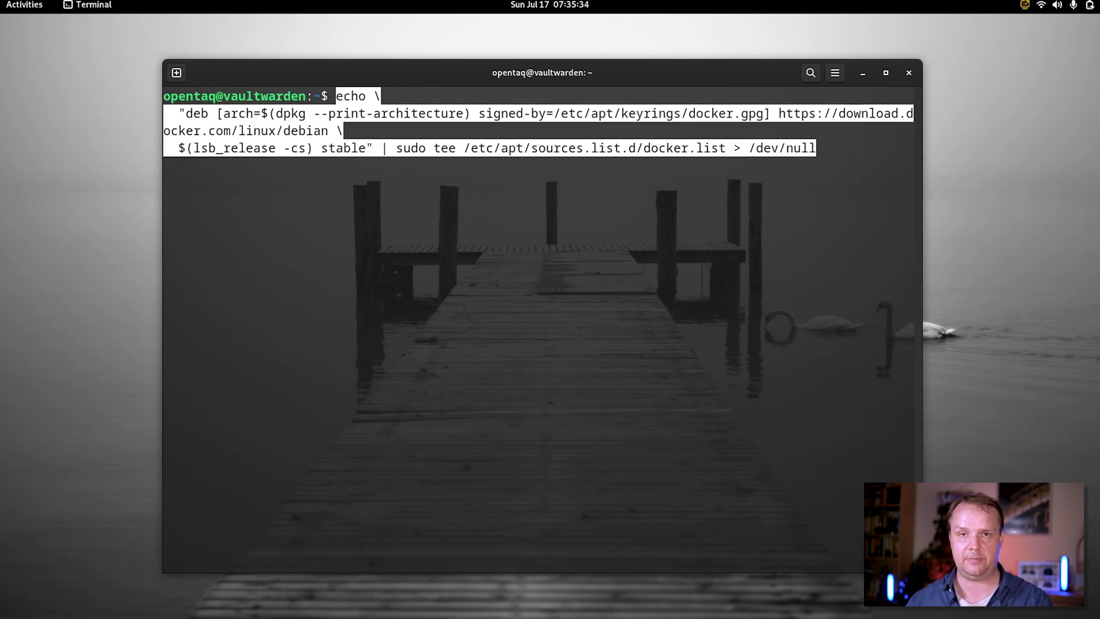
{"action": "key", "text": "Return"}
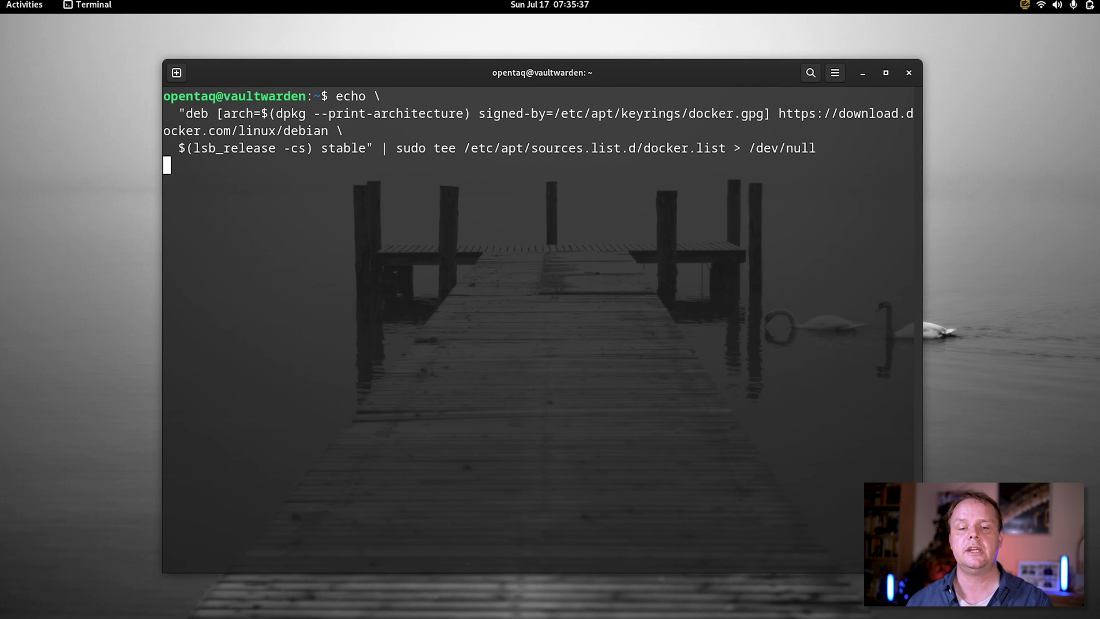
{"action": "key", "text": "ctrl+l"}
{"action": "type", "text": "sudo apt "}
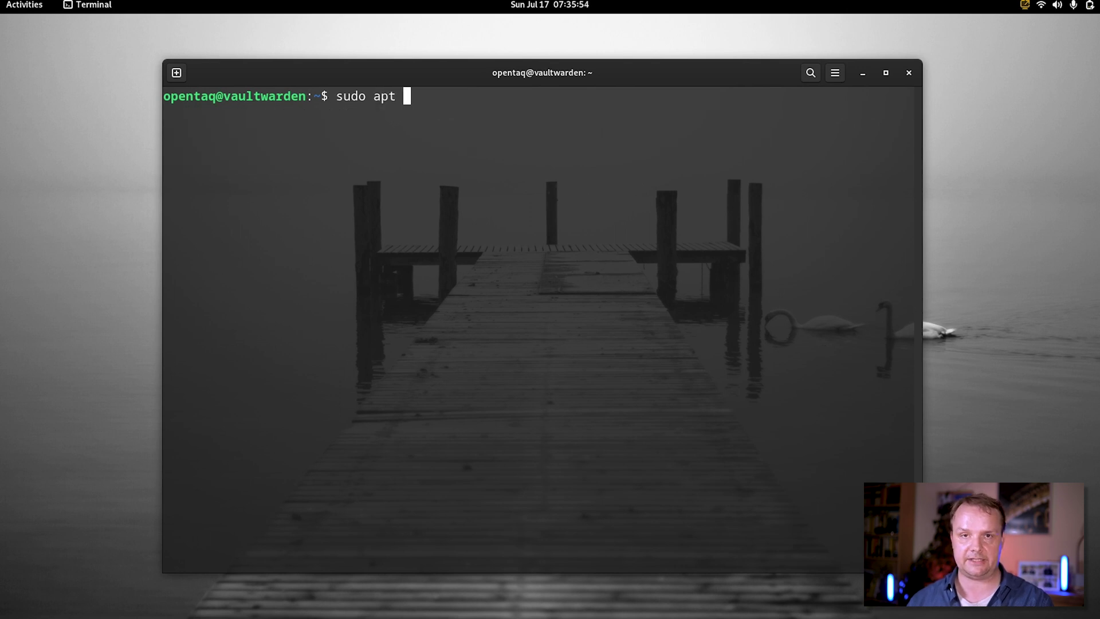
{"action": "type", "text": "update"}
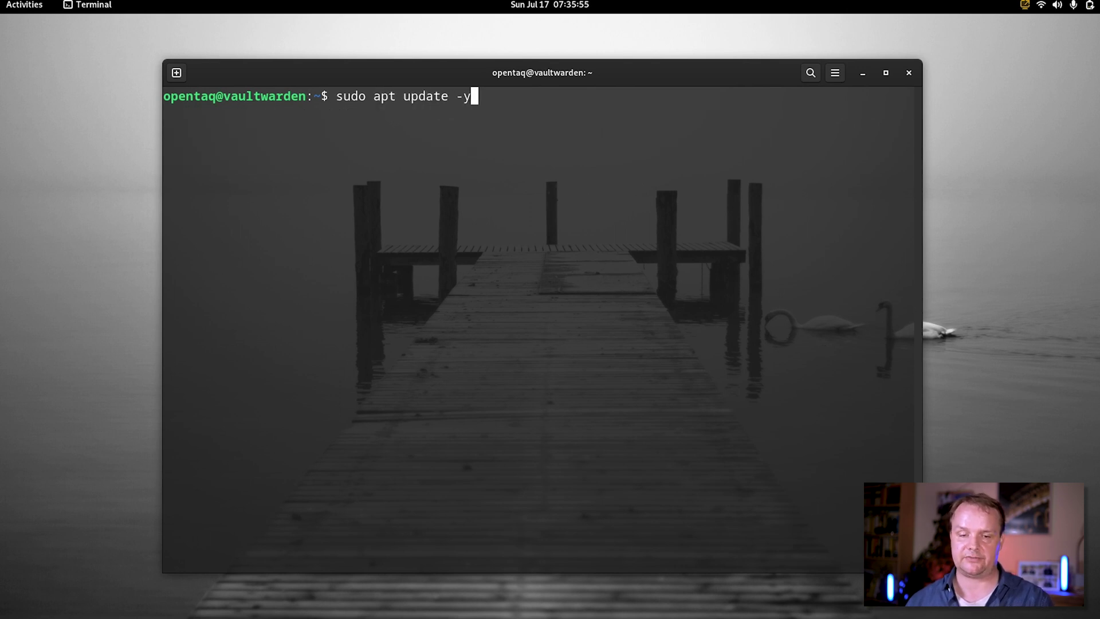
{"action": "type", "text": " -y"}
Run apt update, create the docker group, add $USER to it, and enter the docker-compose download
{"action": "key", "text": "Return"}
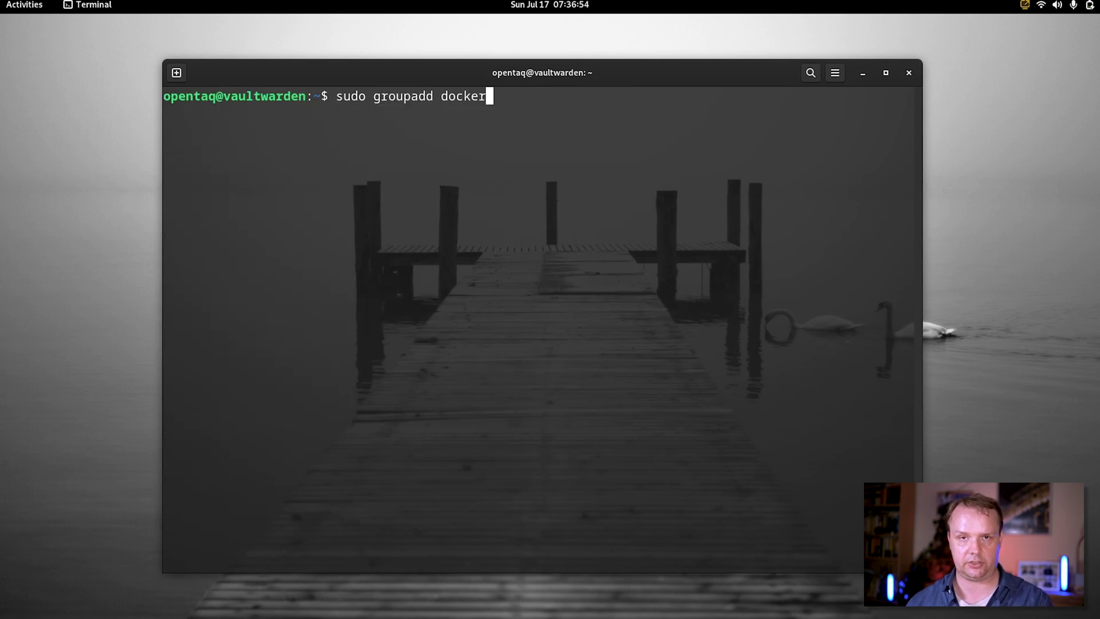
{"action": "key", "text": "Return"}
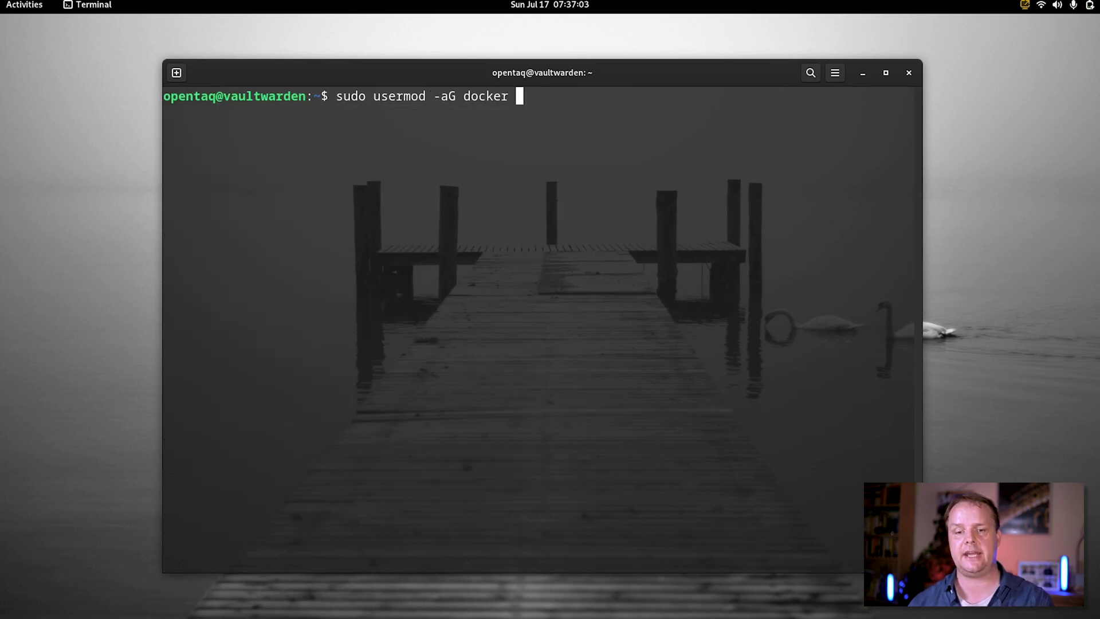
{"action": "type", "text": "$USER"}
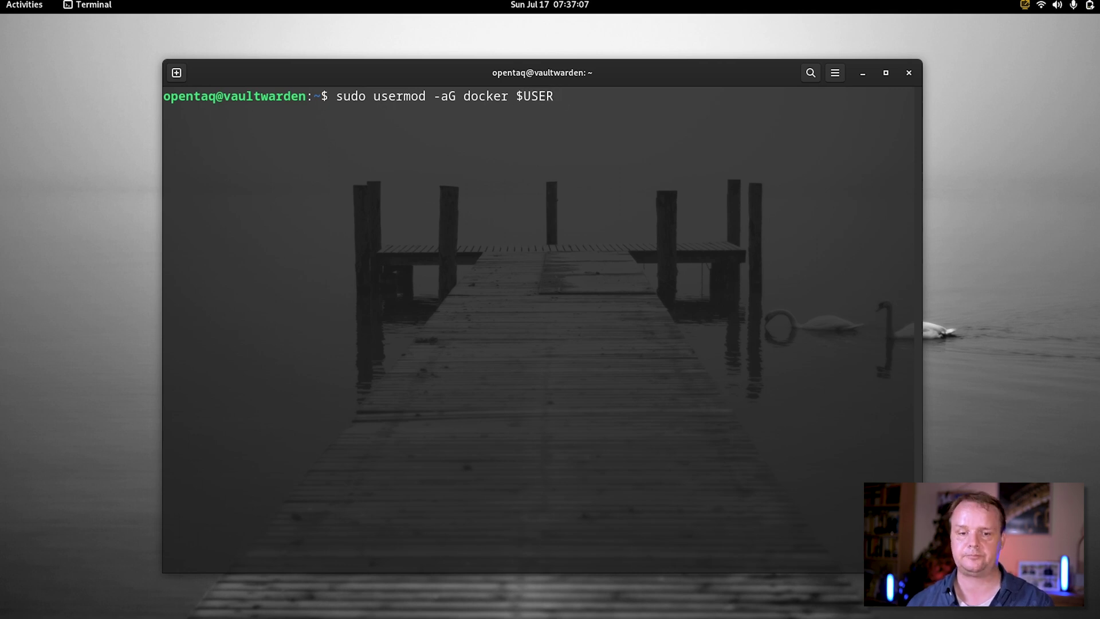
{"action": "key", "text": "Return"}
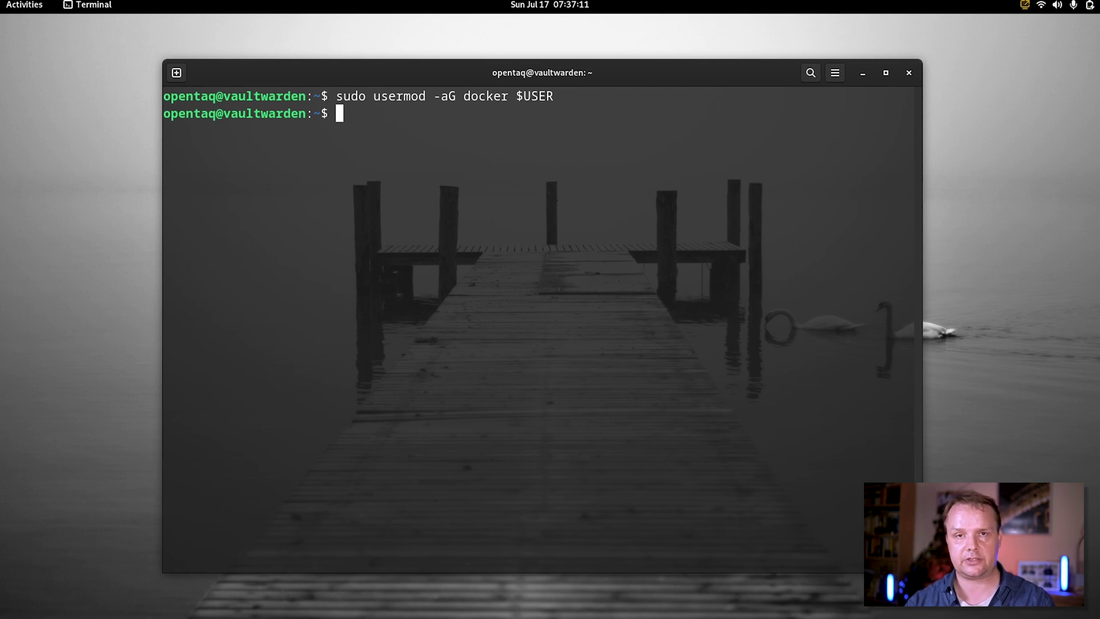
{"action": "key", "text": "ctrl+l"}
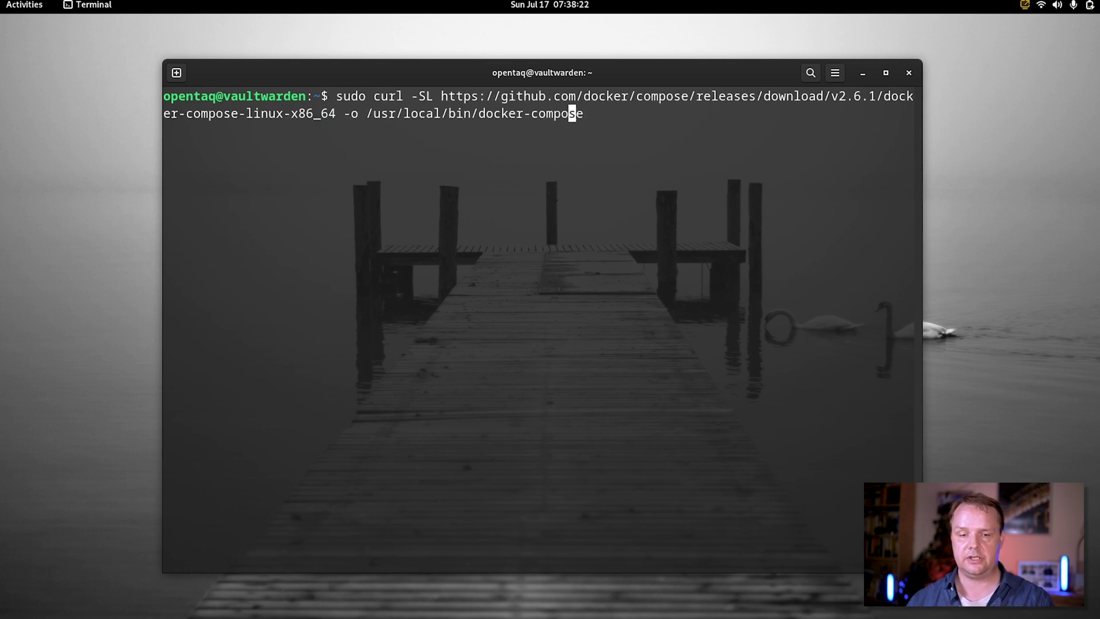
{"action": "key", "text": "Right"}
{"action": "key", "text": "Right"}
{"action": "key", "text": "Return"}
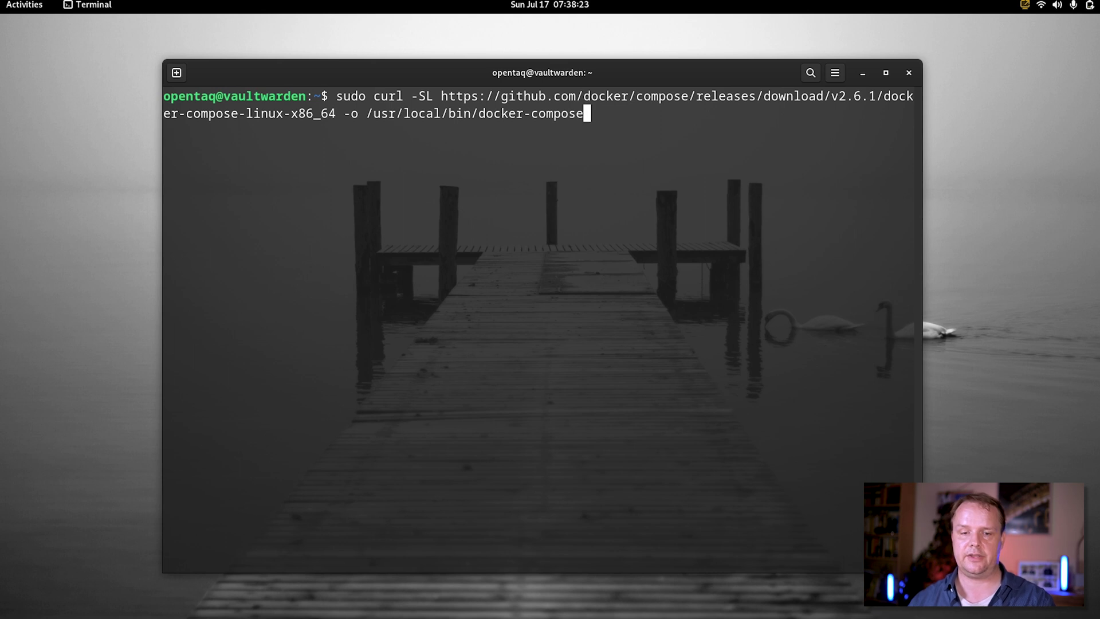
Download docker-compose v2.6.1 into /usr/local/bin and make it executable with chmod +x
{"action": "key", "text": "Return"}
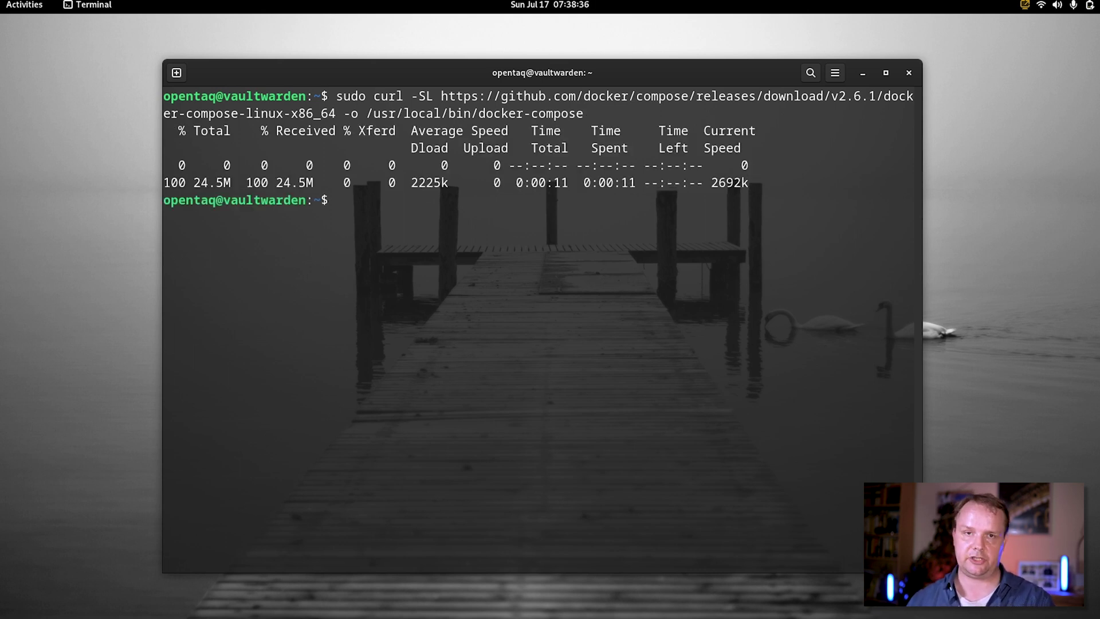
{"action": "key", "text": "ctrl+l"}
{"action": "type", "text": "s"}
{"action": "type", "text": "udo chmod +x /usr/local/bin/doc"}
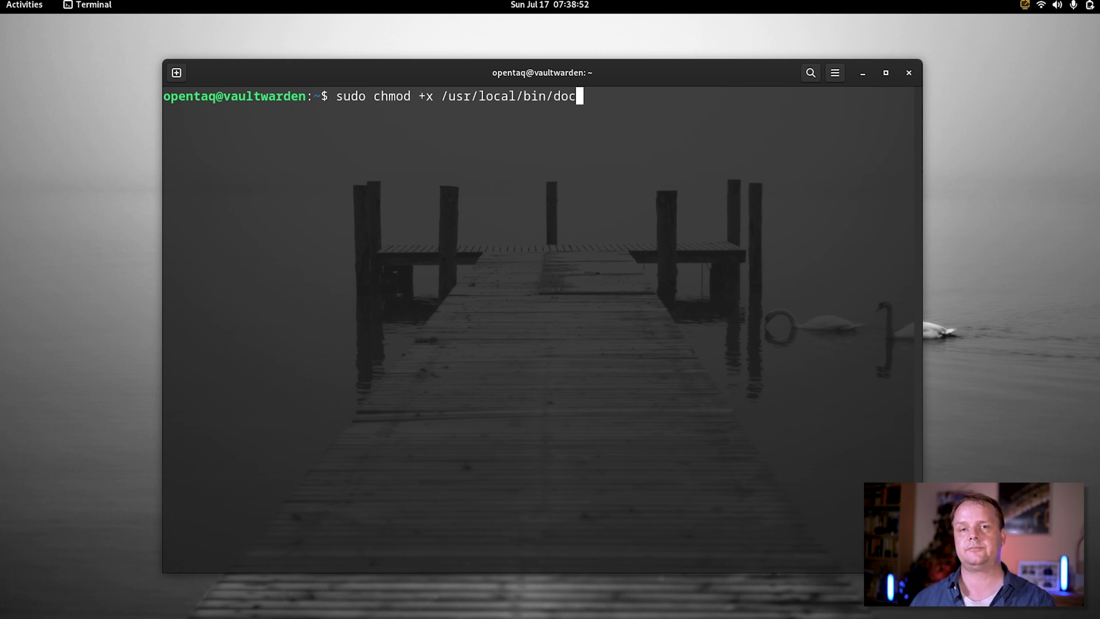
{"action": "type", "text": "ker-compose"}
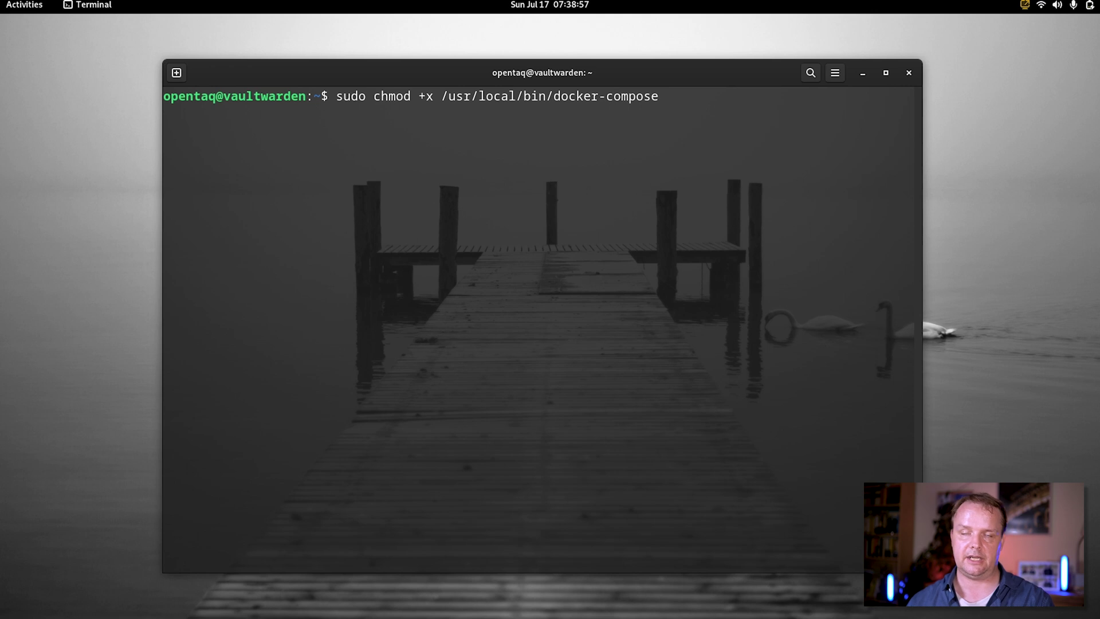
{"action": "key", "text": "Return"}
Confirm docker-compose -v reports v2.6.1, then begin entering docker -v
{"action": "key", "text": "ctrl+l"}
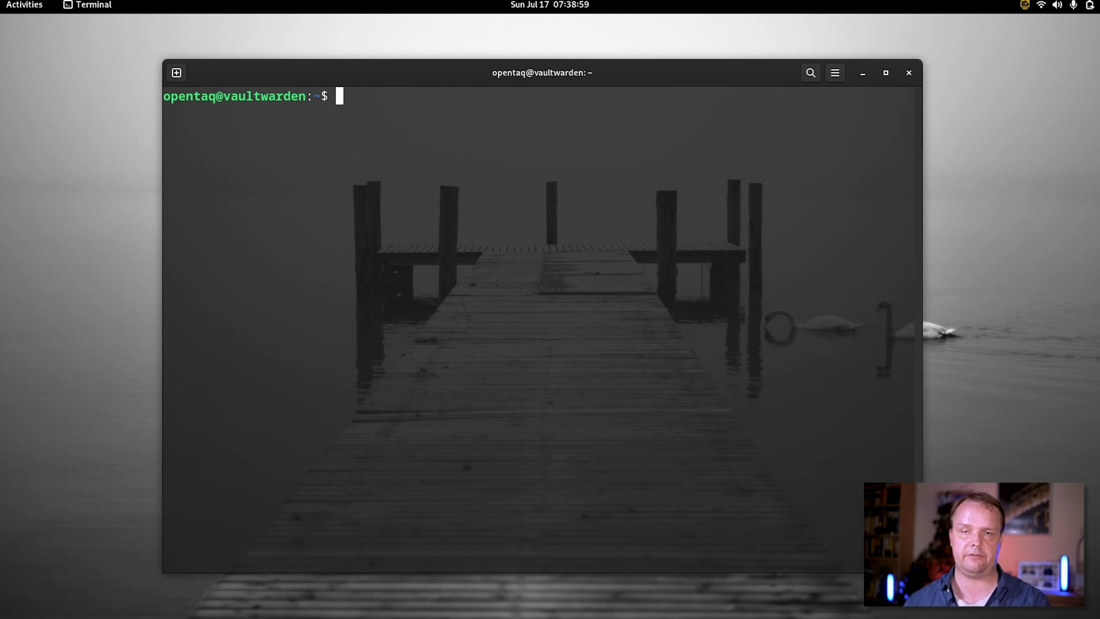
{"action": "type", "text": "dock"}
{"action": "type", "text": "er-compose -v"}
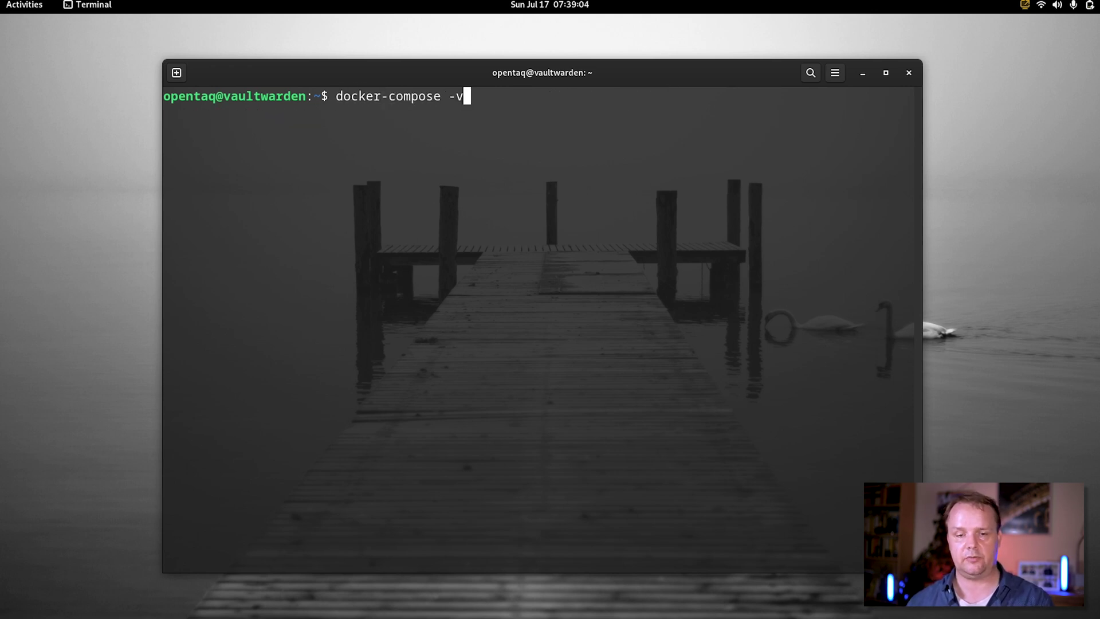
{"action": "key", "text": "Return"}
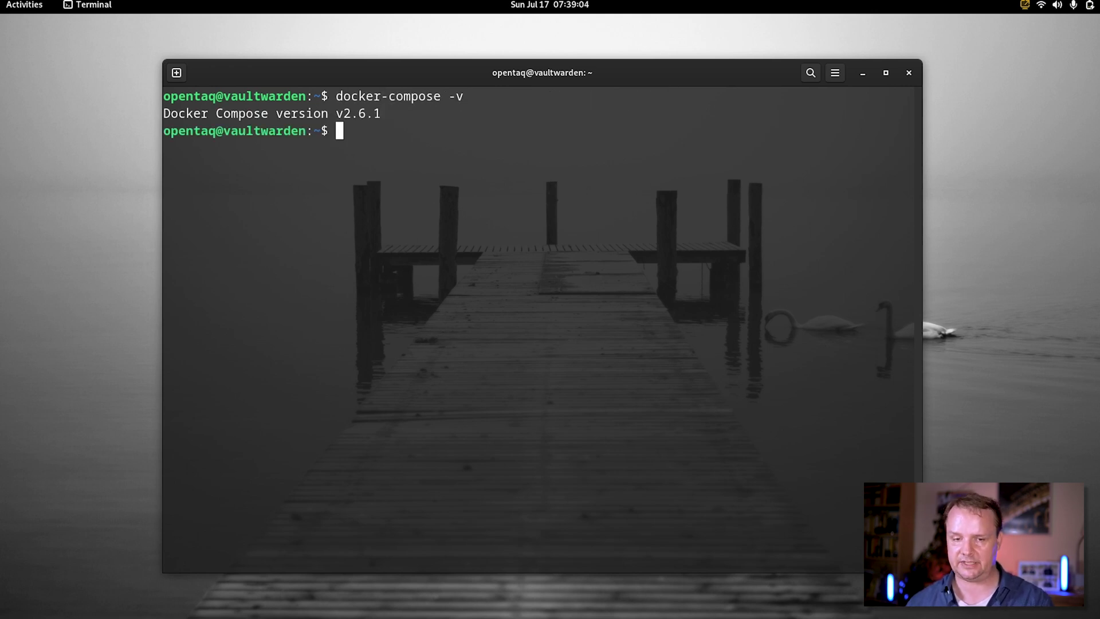
{"action": "key", "text": "ctrl+l"}
{"action": "type", "text": "docker -v"}
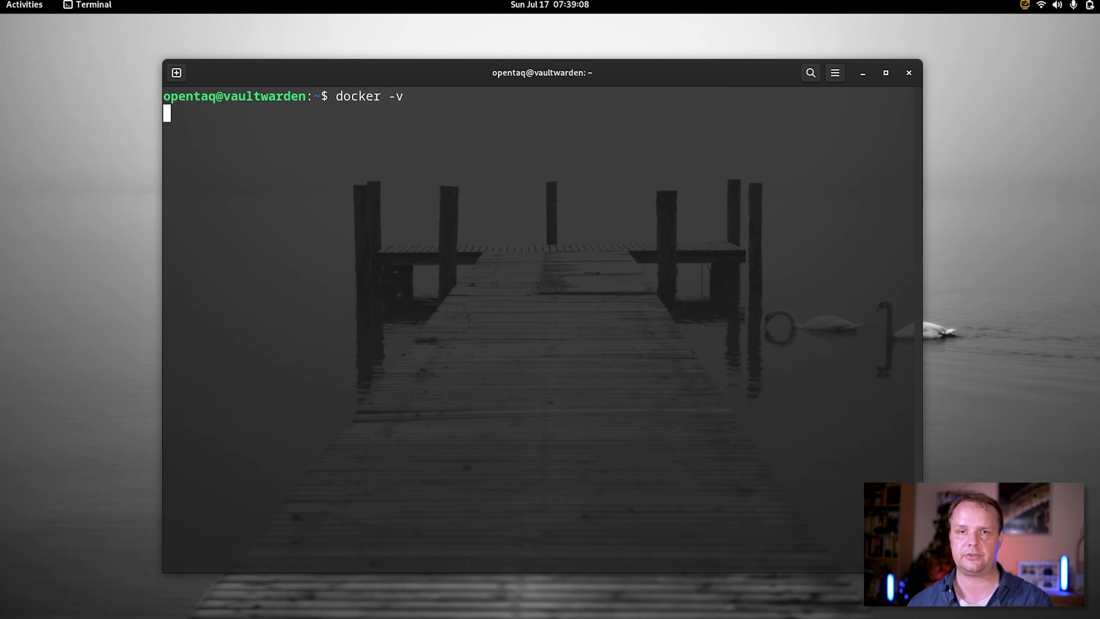
Clear the screen and end the shell session with exit
{"action": "key", "text": "ctrl+l"}
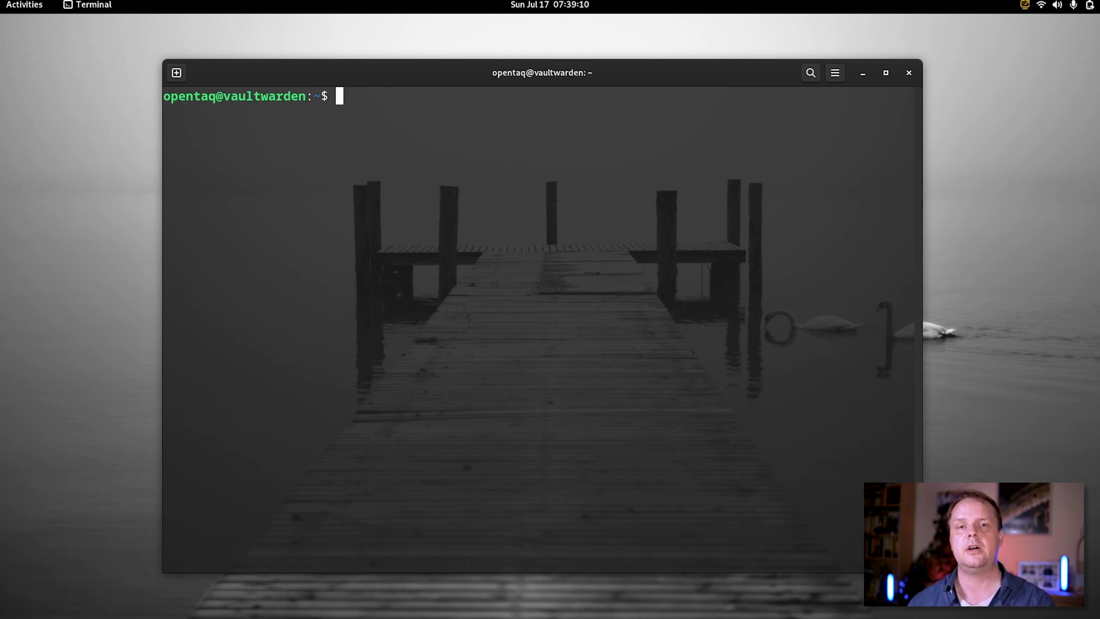
{"action": "type", "text": "exit"}
{"action": "key", "text": "Return"}
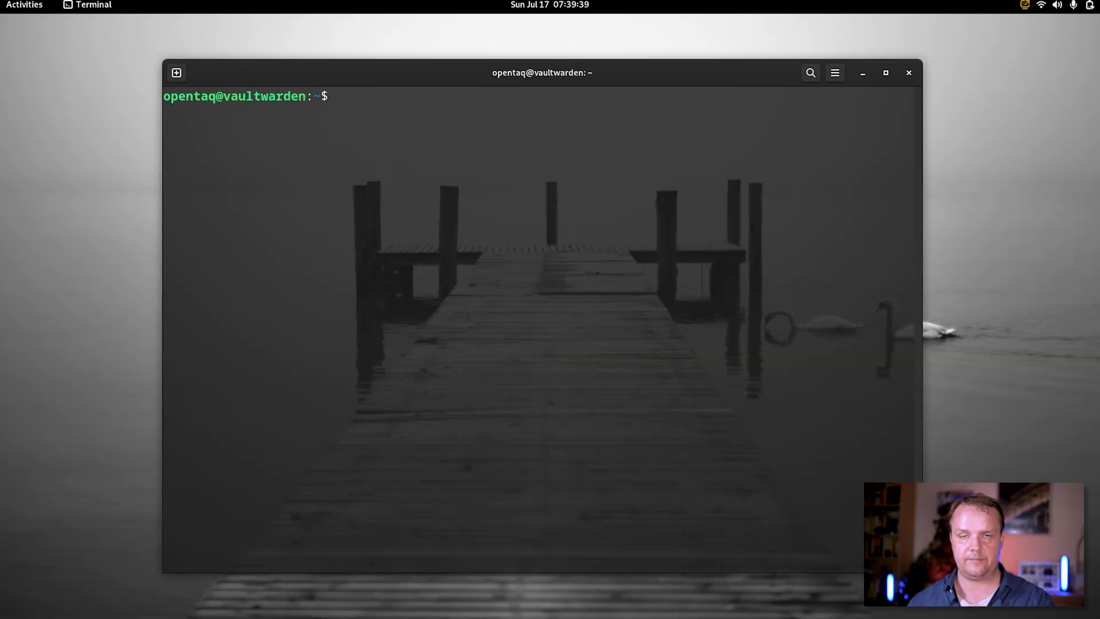
Create /opt/vw with sudo mkdir, supplying the account password
{"action": "type", "text": "sudo mkd"}
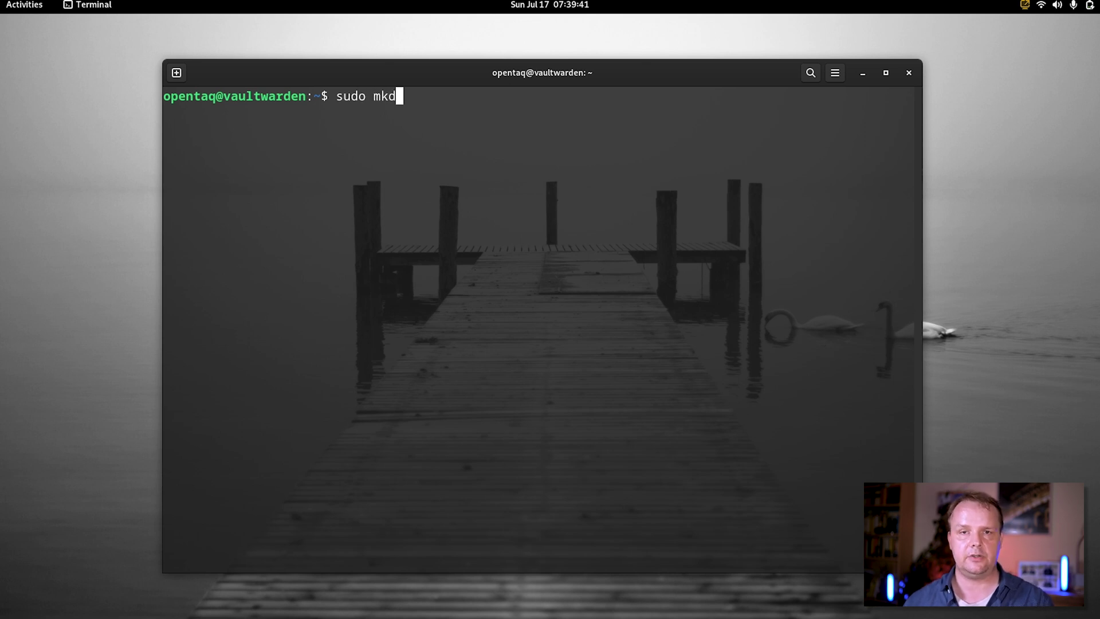
{"action": "type", "text": "ir /op"}
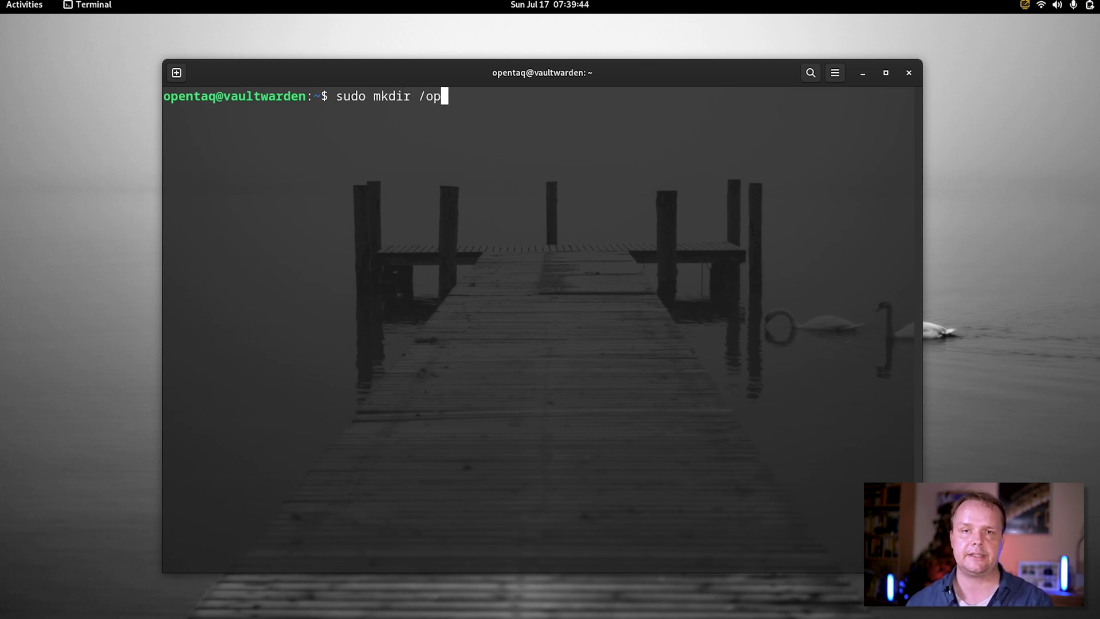
{"action": "type", "text": "t/v"}
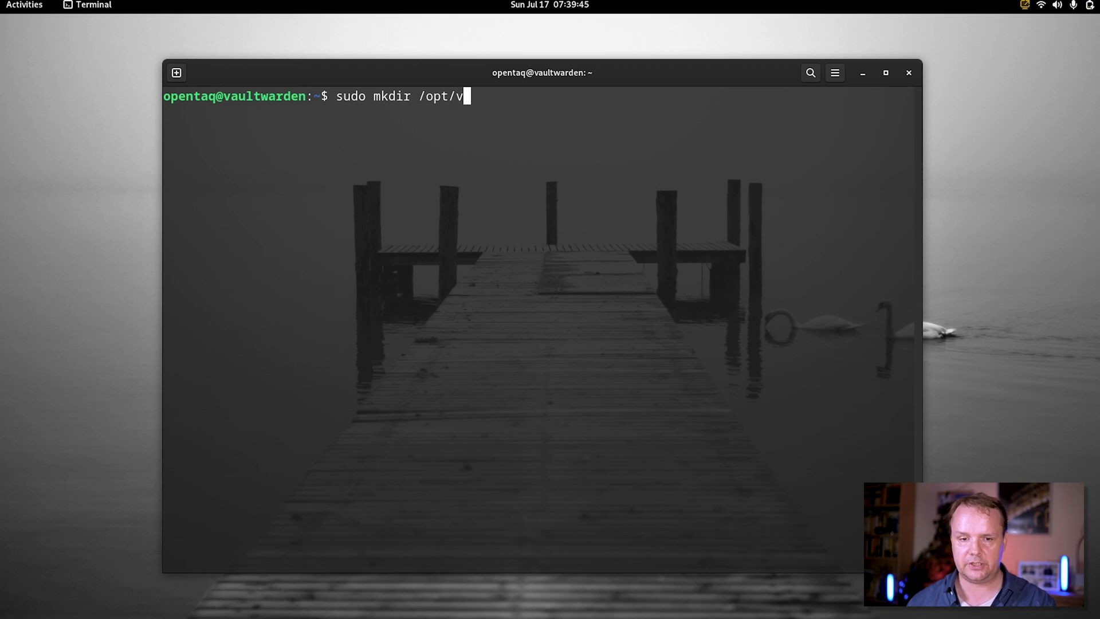
{"action": "type", "text": "w"}
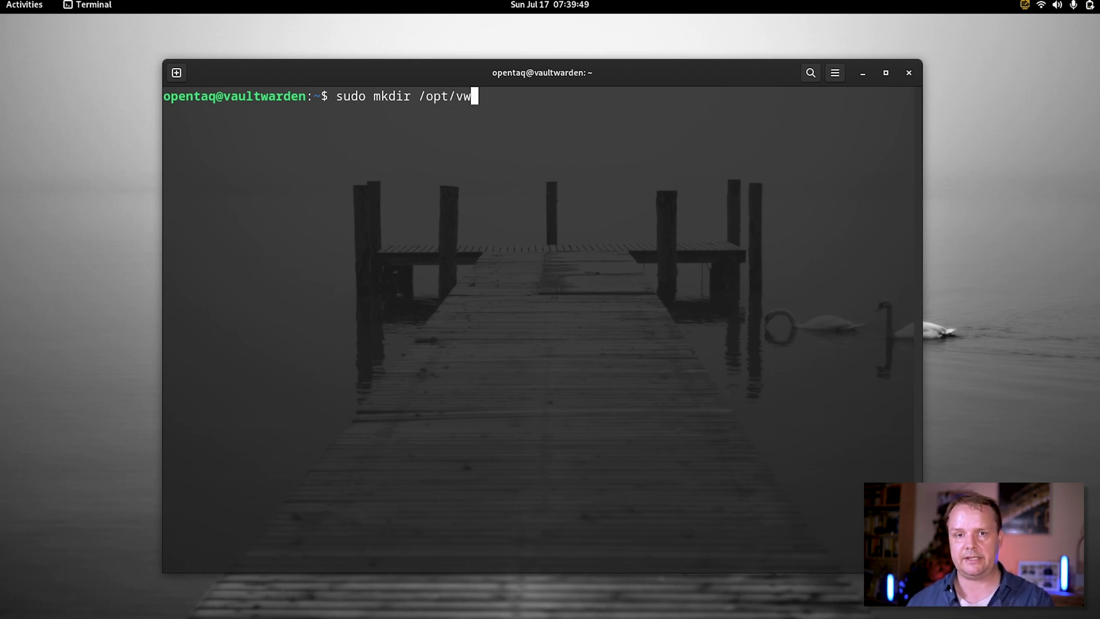
{"action": "key", "text": "Return"}
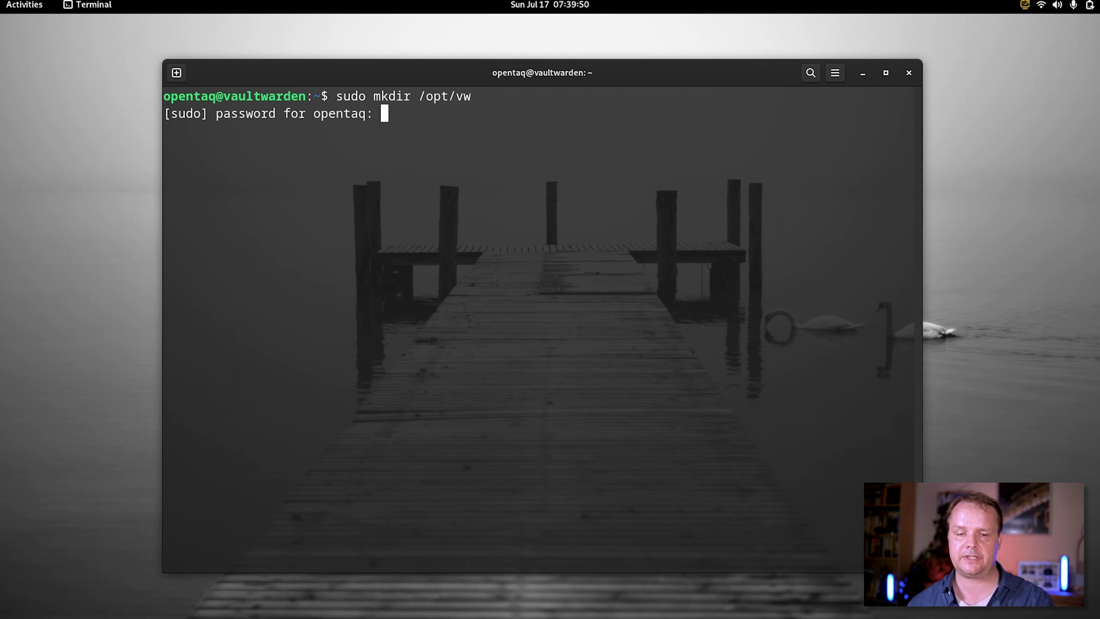
{"action": "key", "text": "Return"}
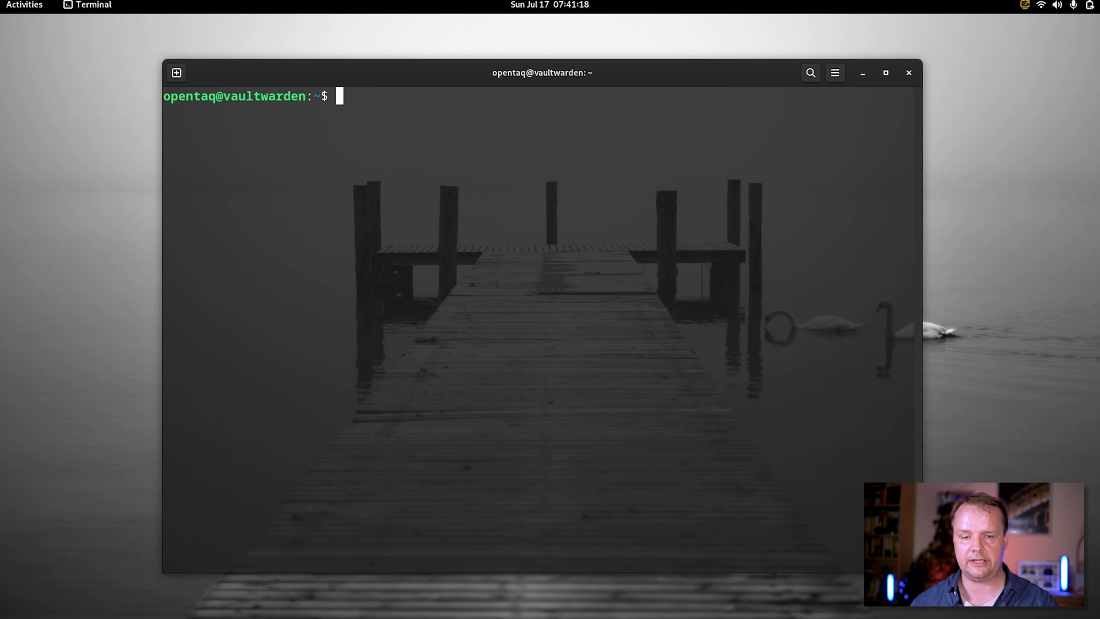
Create a vaultwarden folder in home, move into it, and enter nano docker-compose.yml
{"action": "type", "text": "mkdir "}
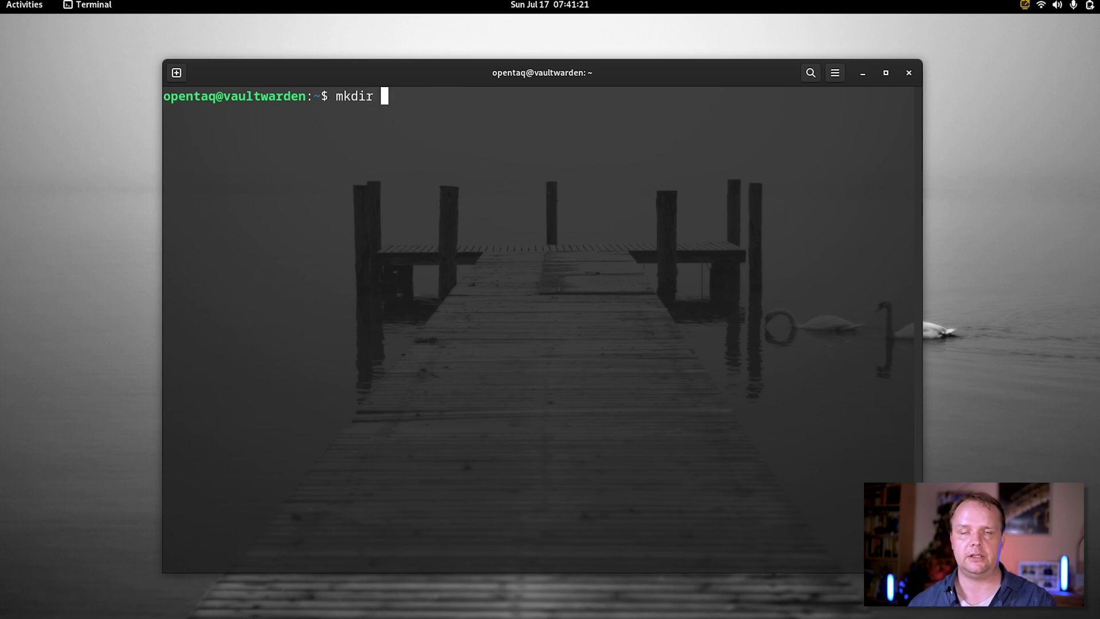
{"action": "type", "text": "vaultwarde"}
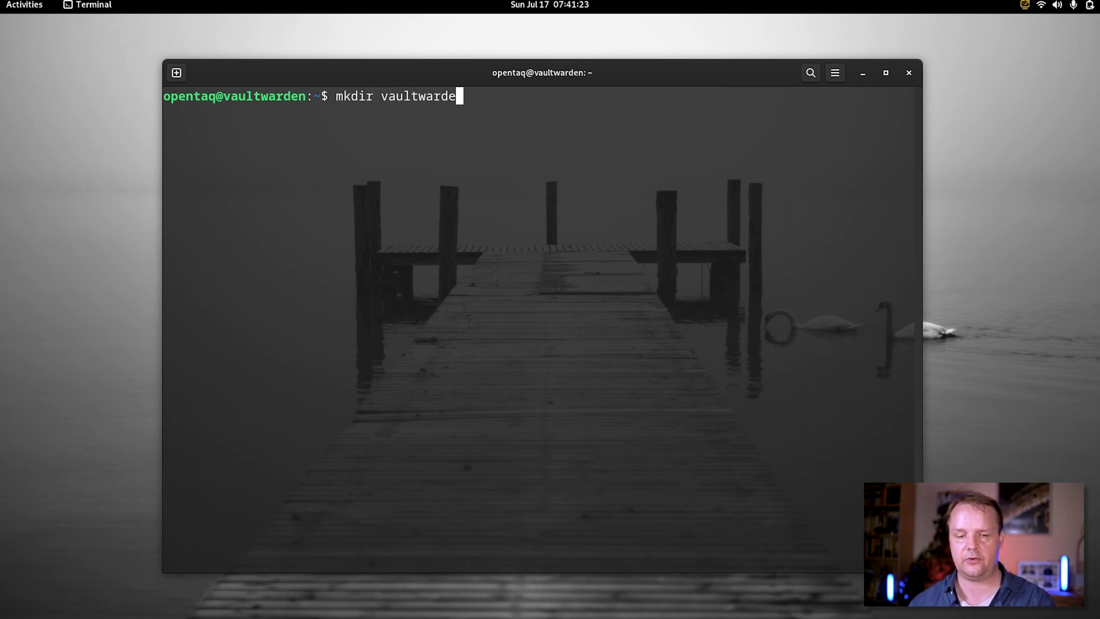
{"action": "type", "text": "n"}
{"action": "key", "text": "Return"}
{"action": "type", "text": "cd vaul"}
{"action": "key", "text": "Tab"}
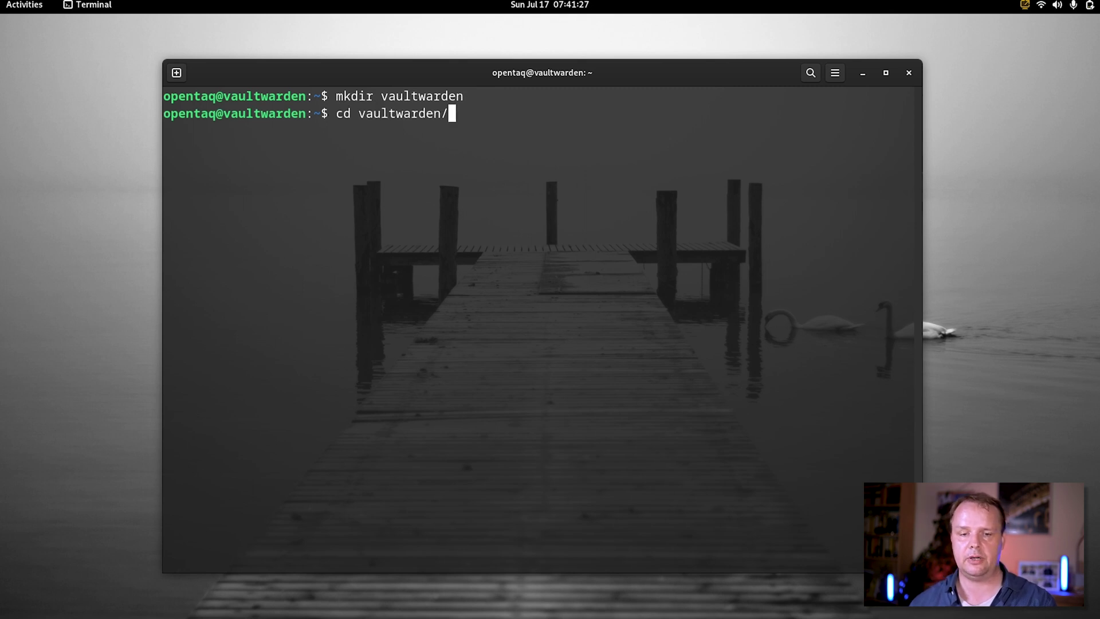
{"action": "key", "text": "Return"}
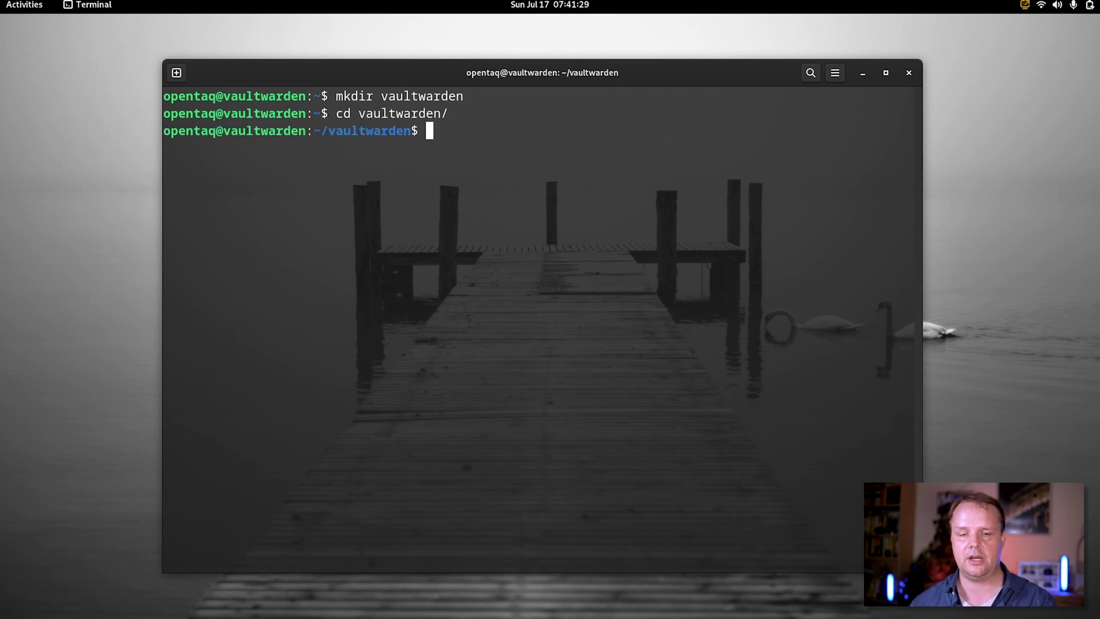
{"action": "key", "text": "ctrl+l"}
{"action": "type", "text": "nano docker-compos"}
{"action": "type", "text": "e."}
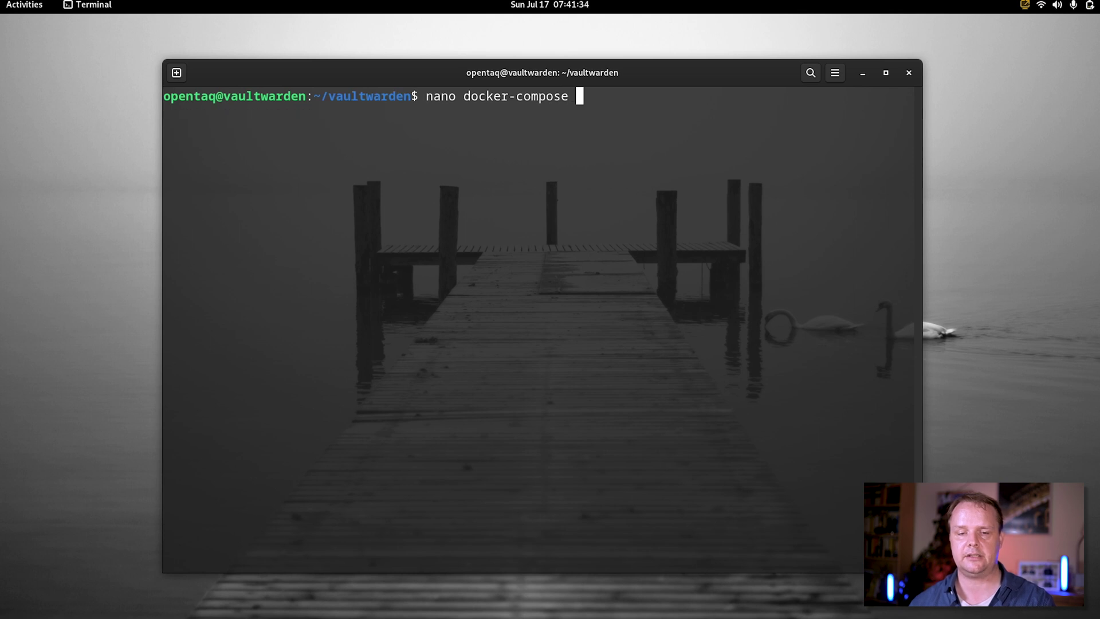
{"action": "type", "text": "ym"}
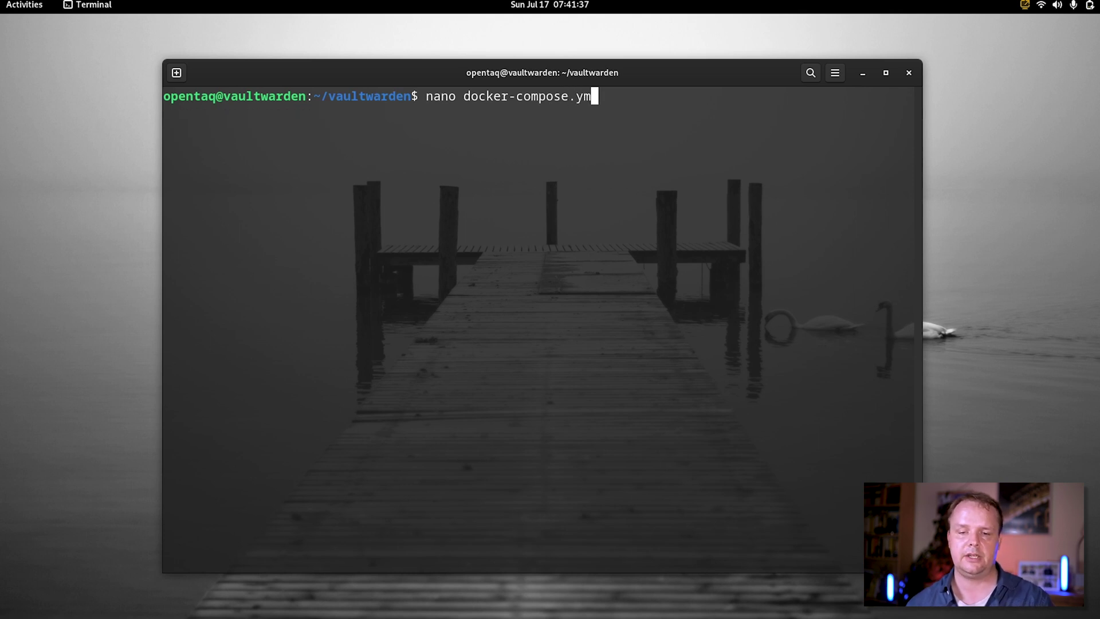
{"action": "type", "text": "l"}
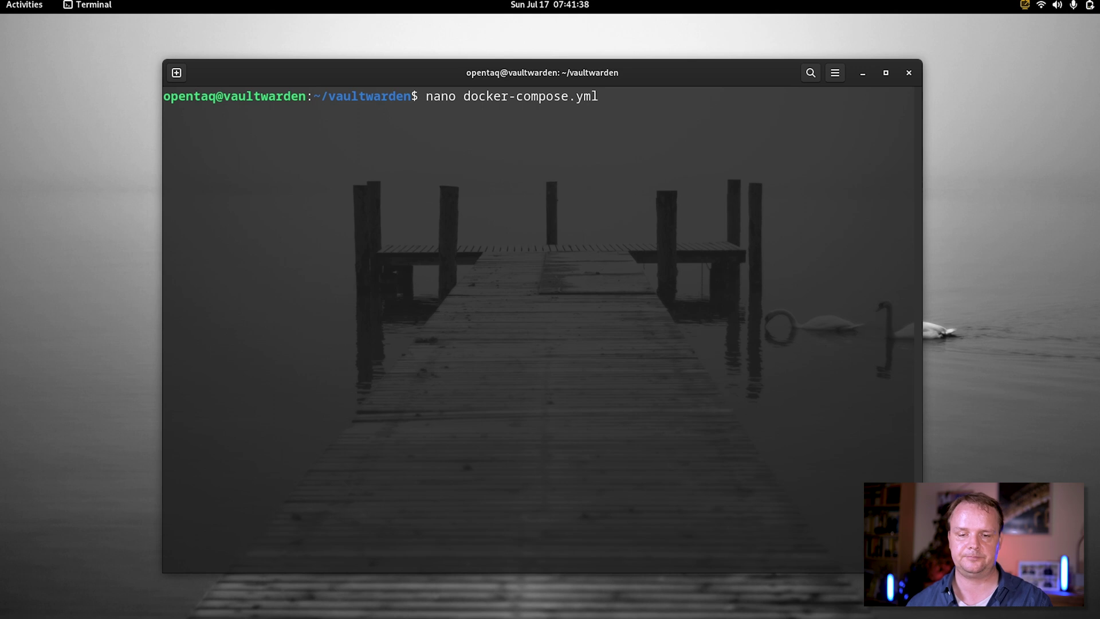
Paste and save the vaultwarden/server:latest compose file with /opt/vw volume and ports 80, 3012
{"action": "key", "text": "Return"}
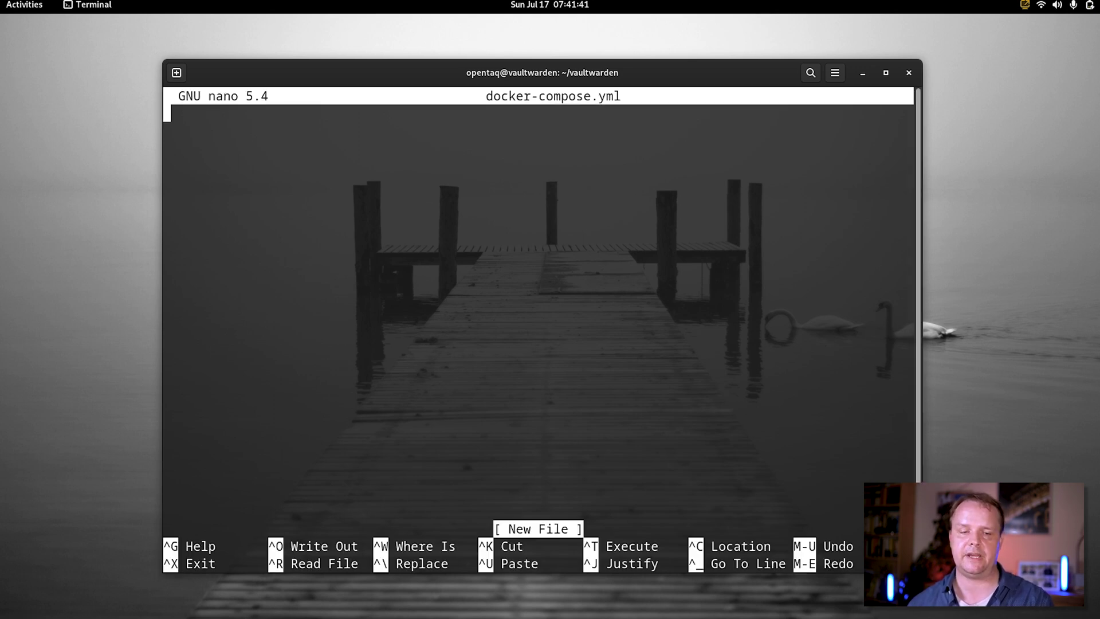
{"action": "type", "text": "version: \"3.9\" services:   vaultwarden:     image: vaultwarden/server:latest     restart: unless-stopped     volumes:       - /opt/vw:/data     ports:       - \"80:80\"       - \"3012:3012\""}
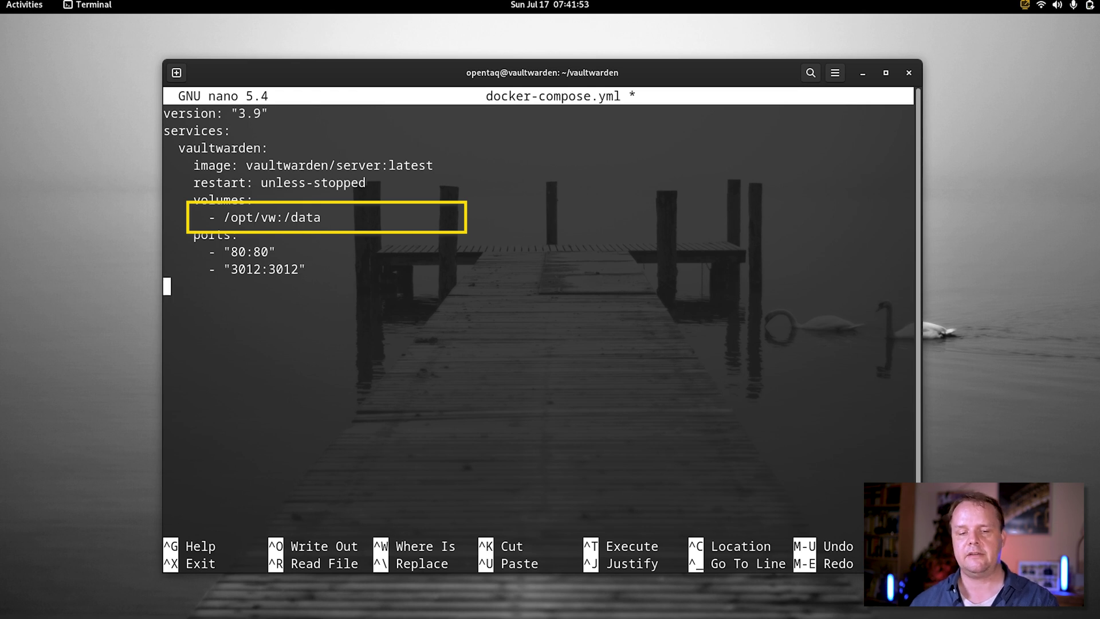
{"action": "key", "text": "ctrl+o"}
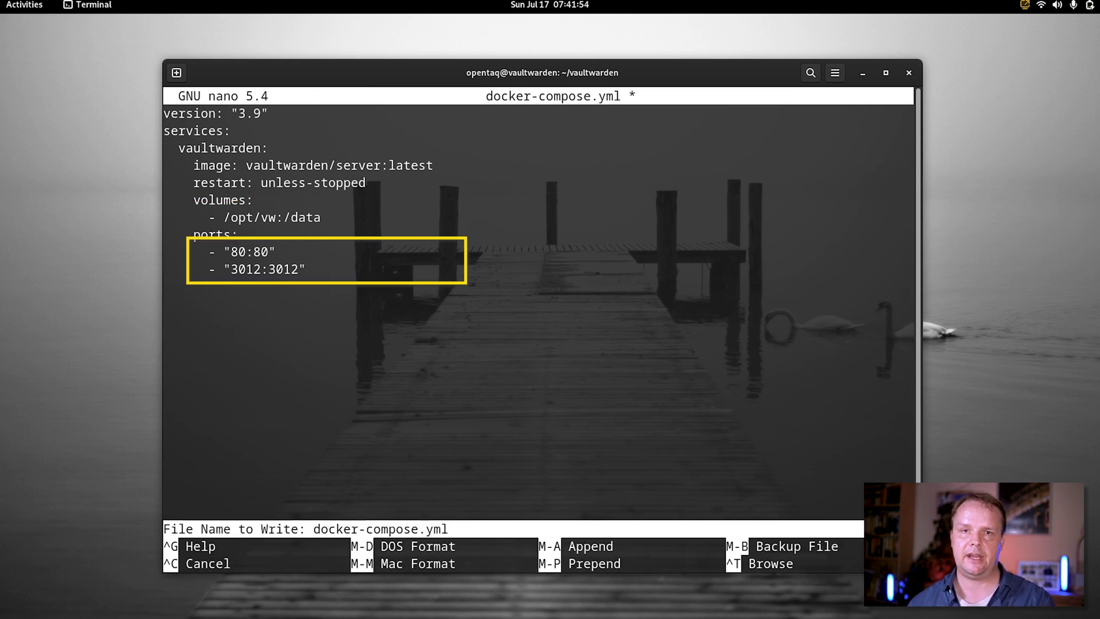
{"action": "key", "text": "Return"}
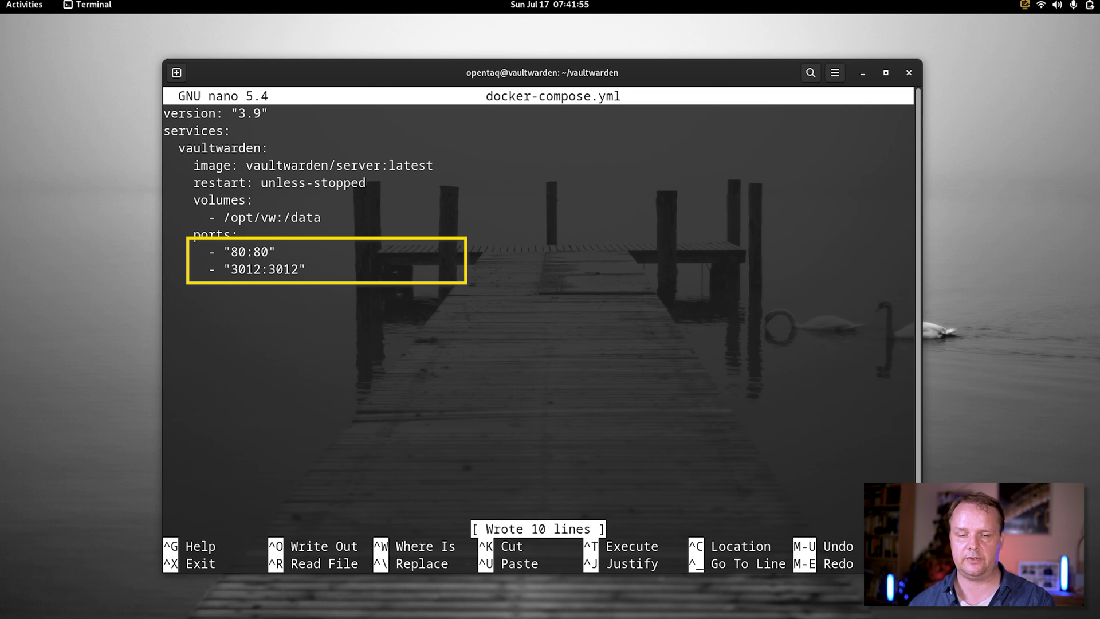
{"action": "key", "text": "ctrl+x"}
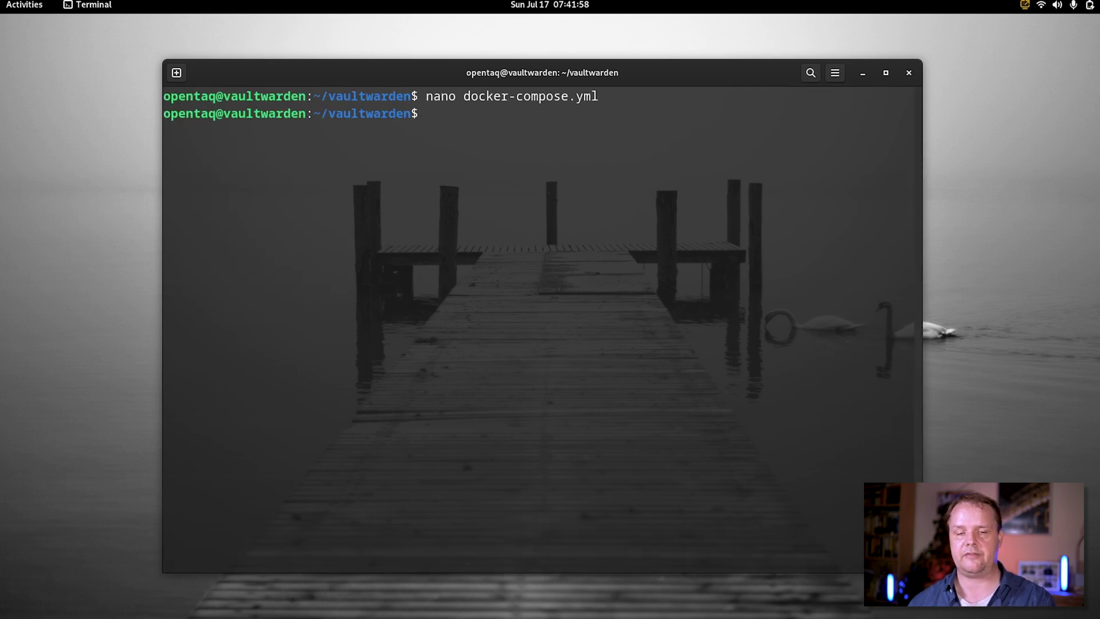
Run docker-compose up -d, then list /opt/vw showing db.sqlite3, rsa_key.pem, attachments, sends
{"action": "key", "text": "ctrl+l"}
{"action": "type", "text": "docker-compose u"}
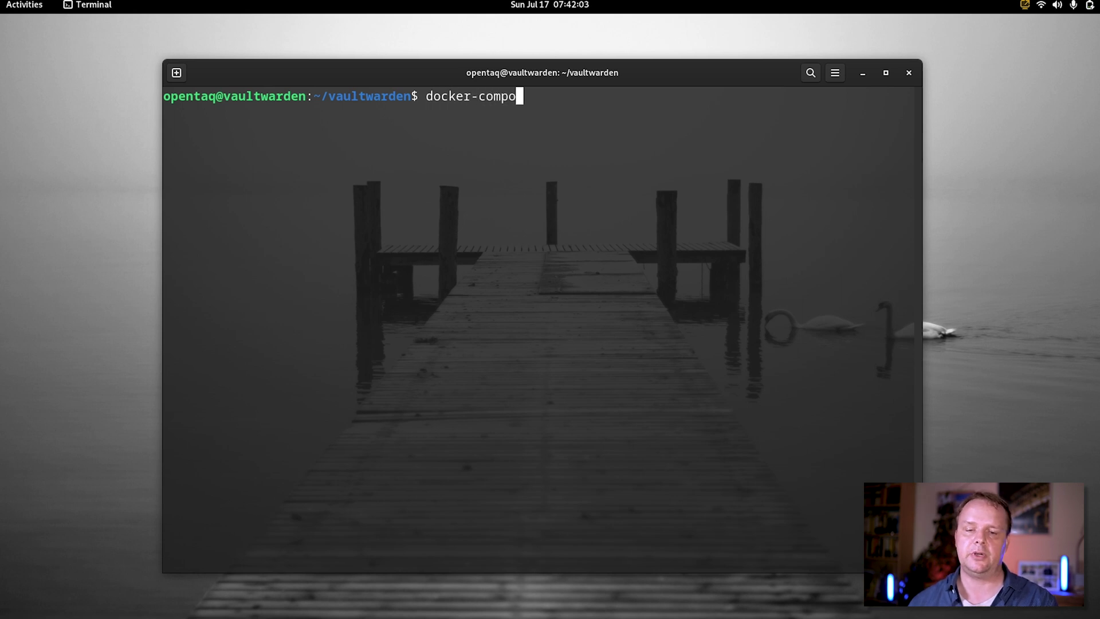
{"action": "type", "text": "p -d"}
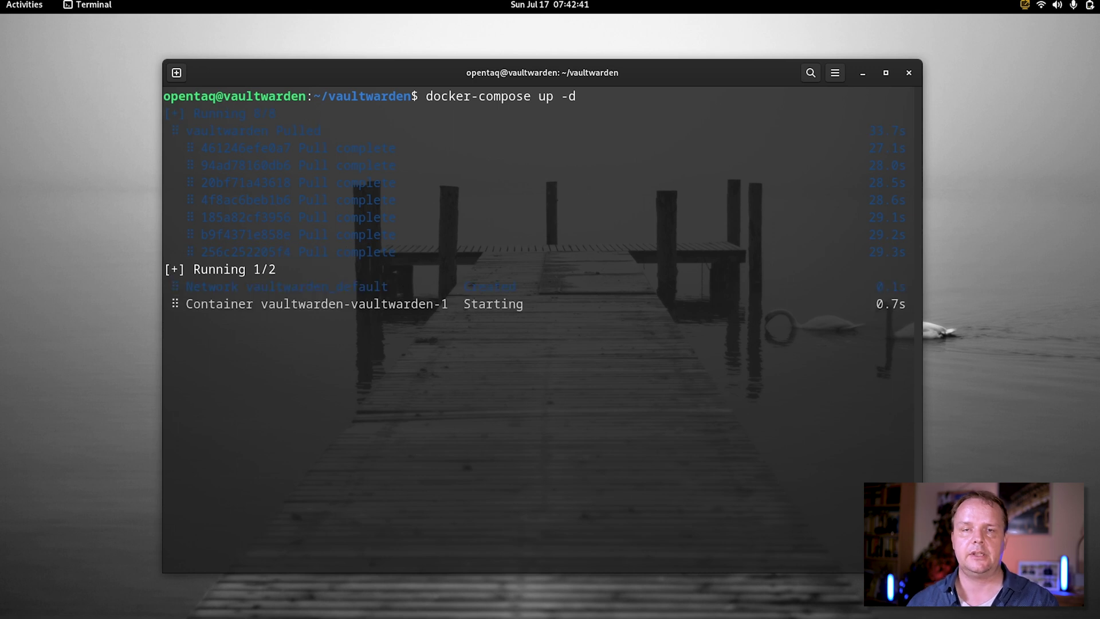
{"action": "key", "text": "ctrl+l"}
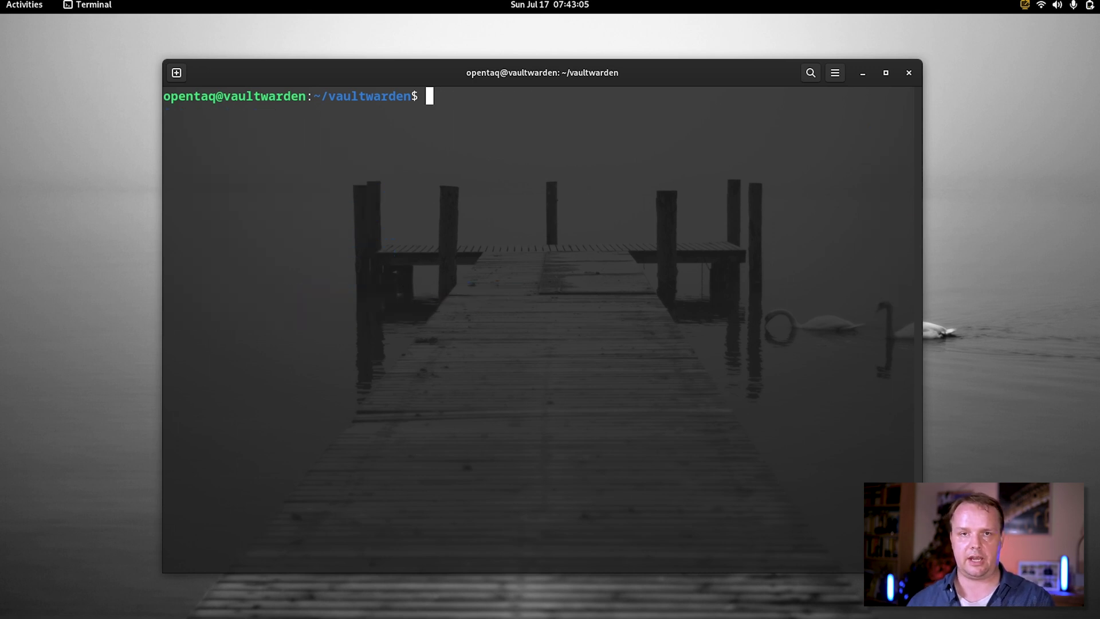
{"action": "type", "text": "ls /opt/v"}
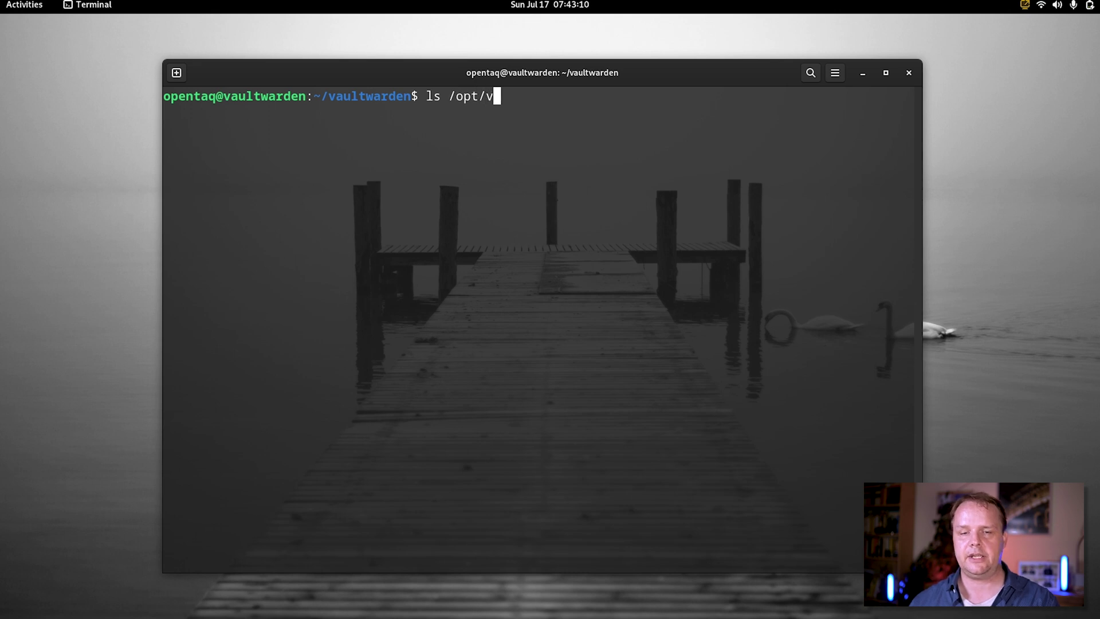
{"action": "type", "text": "w"}
{"action": "key", "text": "Return"}
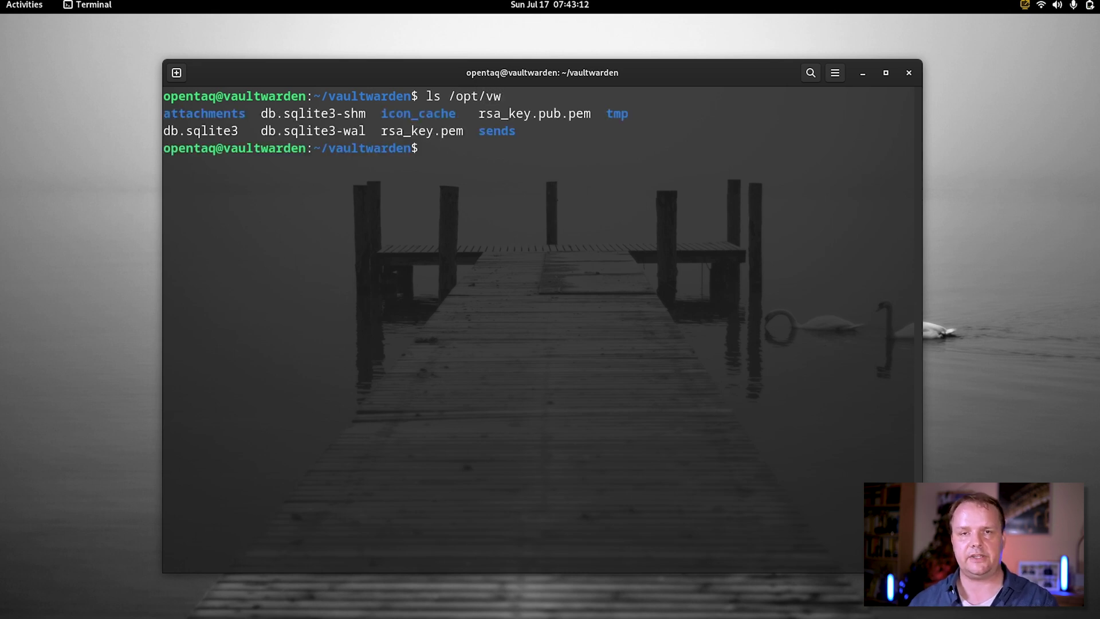
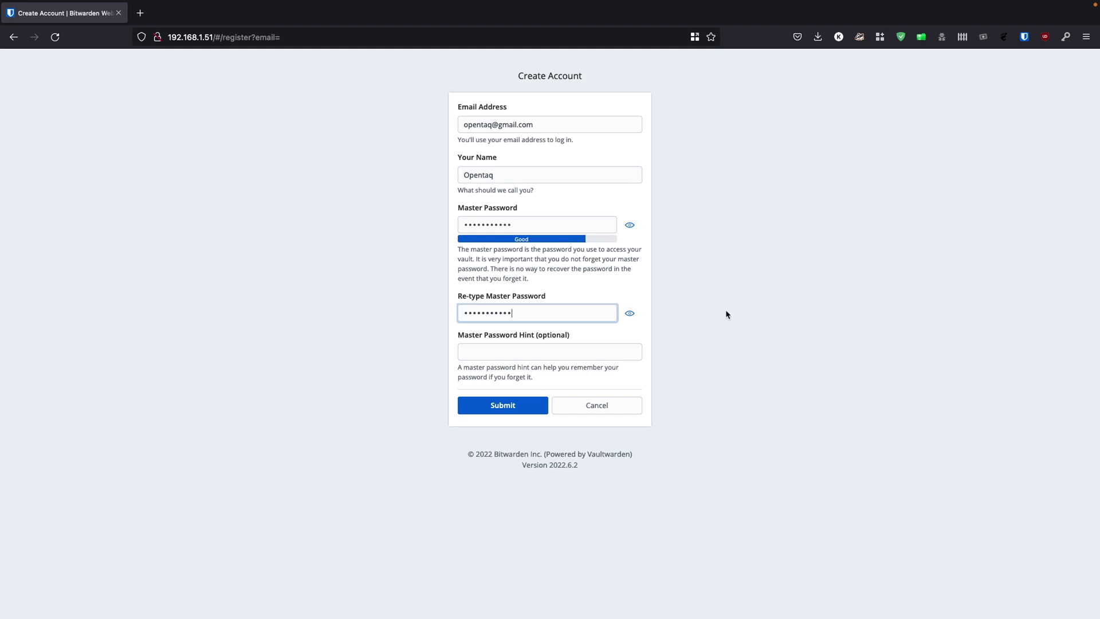
Submit the account registration over the plain address and dismiss the save-password prompt
{"action": "left_click", "coordinate": [502, 407]}
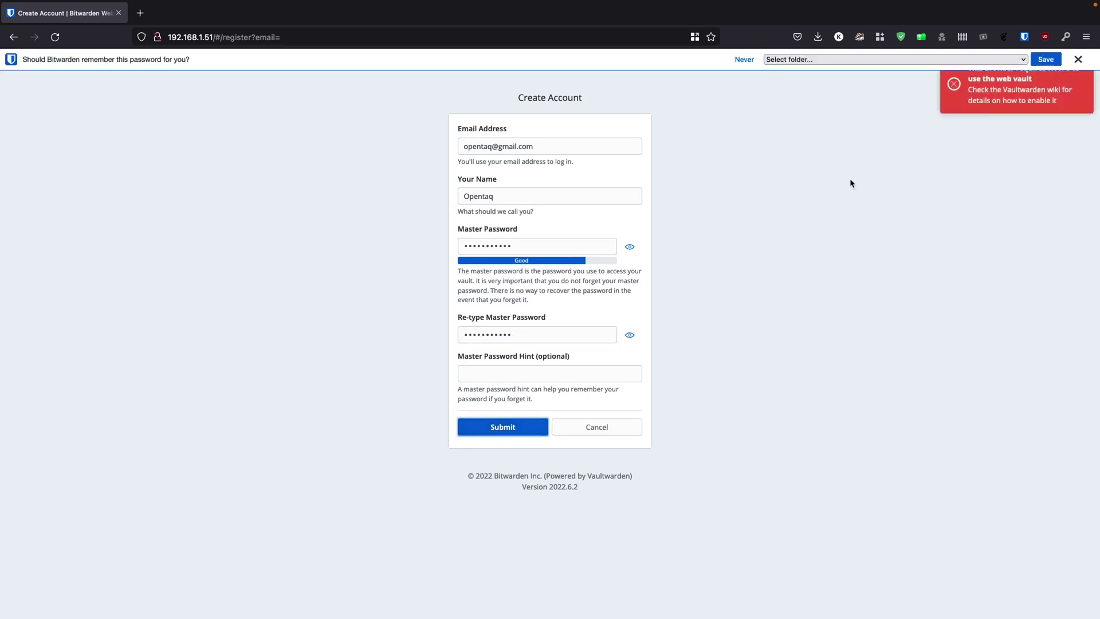
{"action": "left_click", "coordinate": [1077, 60]}
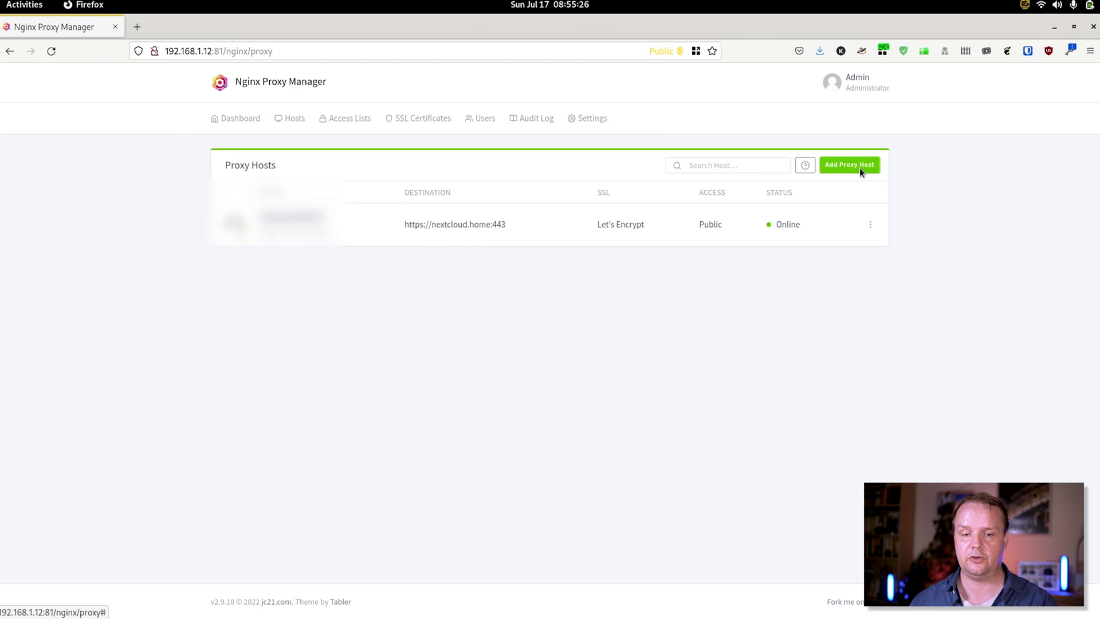
Add a new proxy host with the domain name auth.home.opentaq.net
{"action": "left_click", "coordinate": [859, 168]}
{"action": "left_click", "coordinate": [544, 188]}
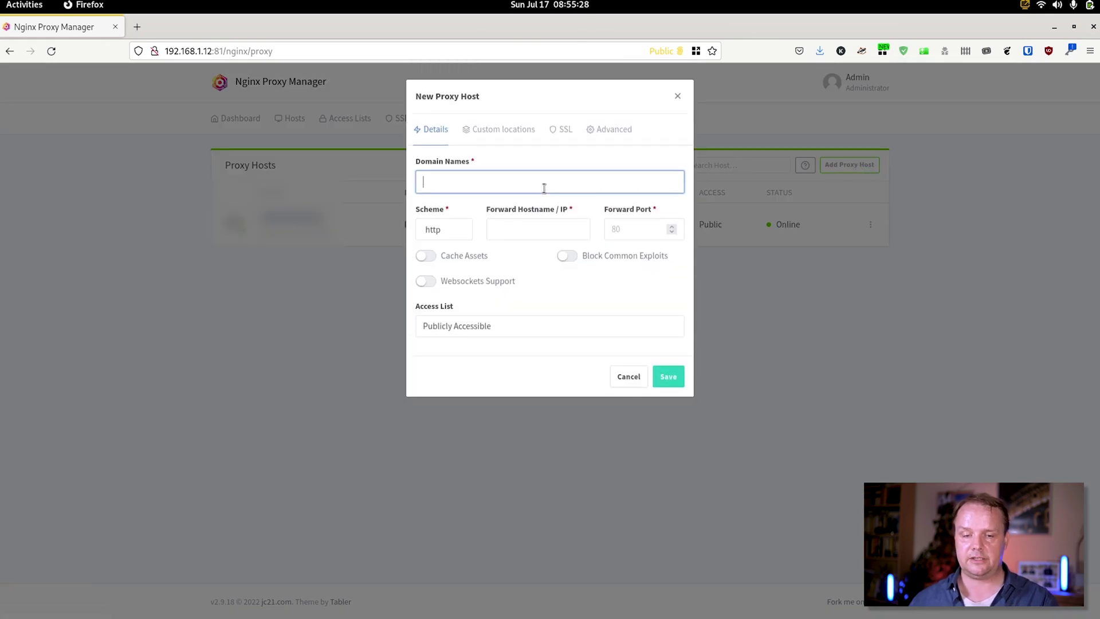
{"action": "type", "text": "auth"}
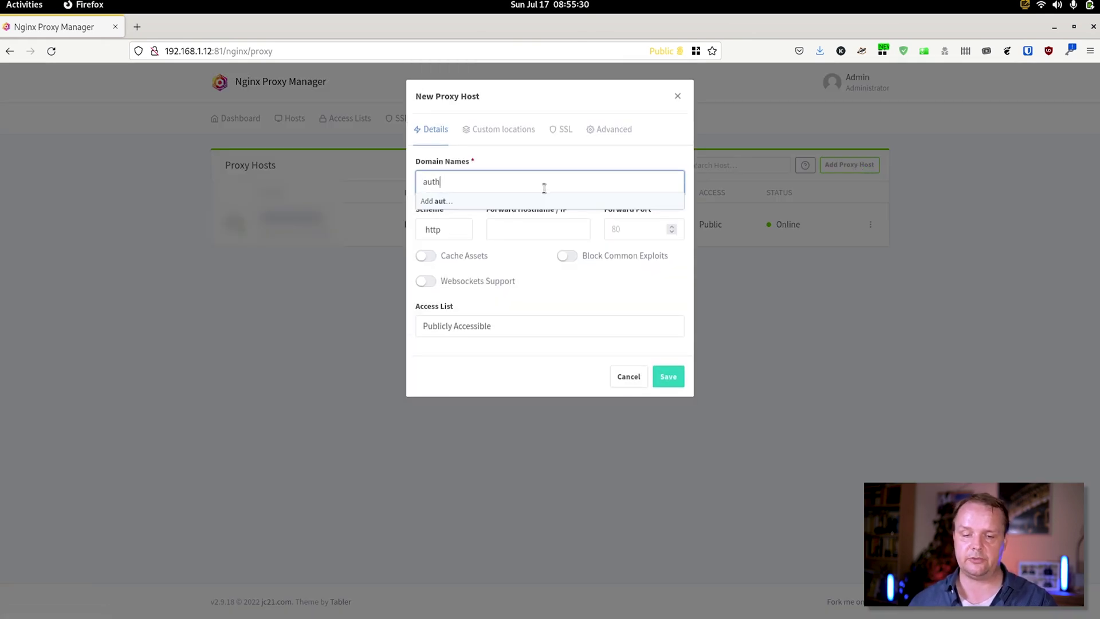
{"action": "type", "text": ".home.opentaq.net"}
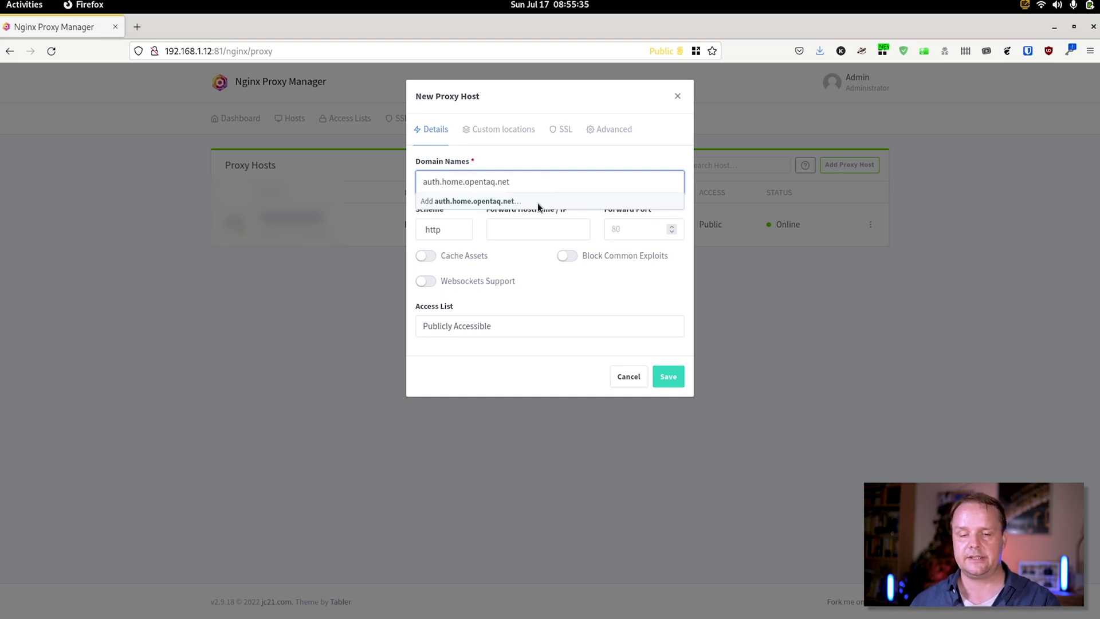
{"action": "left_click", "coordinate": [537, 202]}
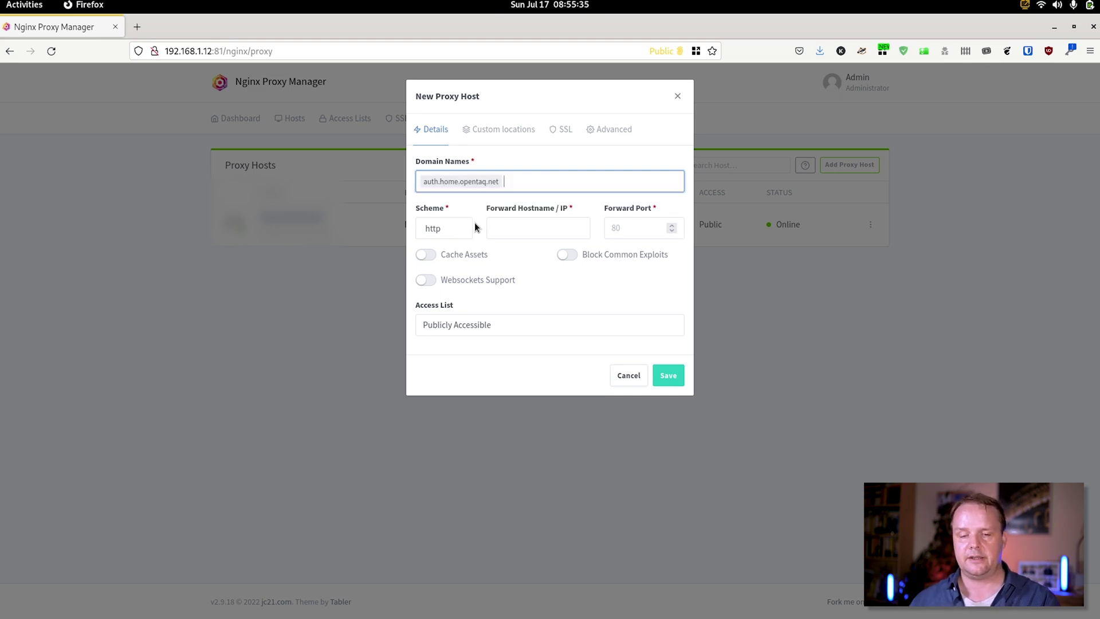
Forward it over http to 192.168.1.51 port 80 with caching, exploit blocking and websockets enabled
{"action": "left_click", "coordinate": [458, 232]}
{"action": "left_click", "coordinate": [457, 232]}
{"action": "left_click", "coordinate": [514, 231]}
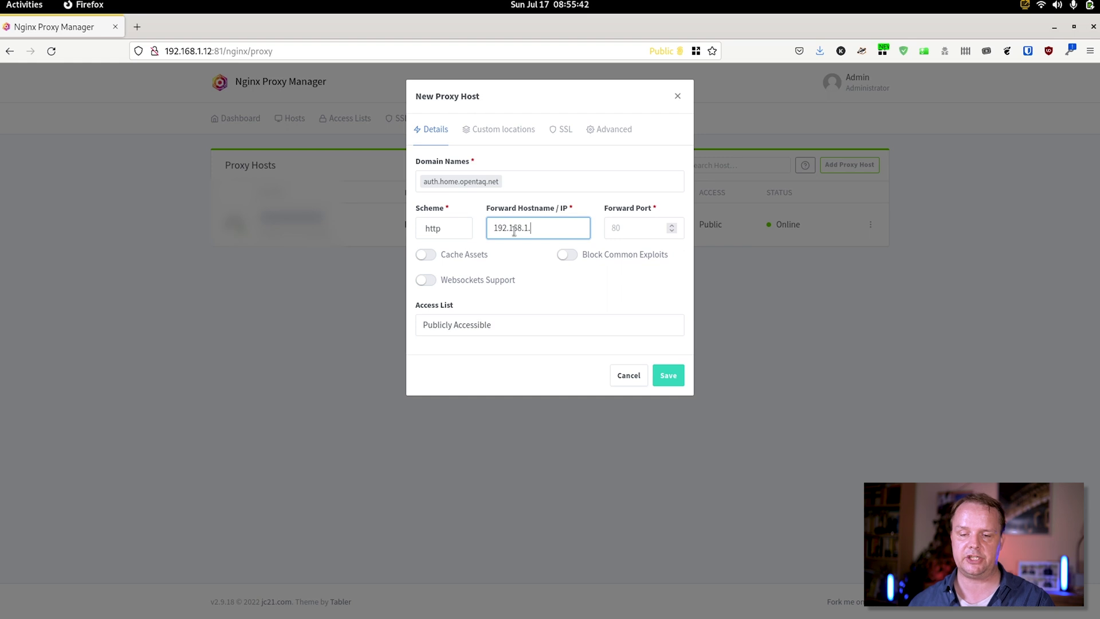
{"action": "left_click", "coordinate": [627, 232]}
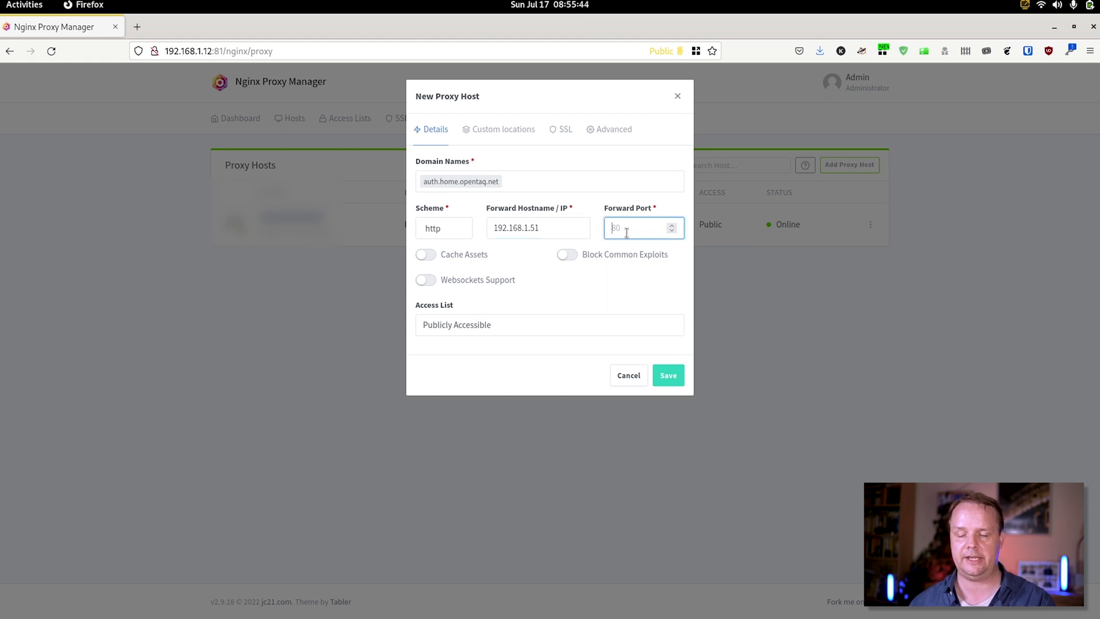
{"action": "left_click", "coordinate": [579, 288]}
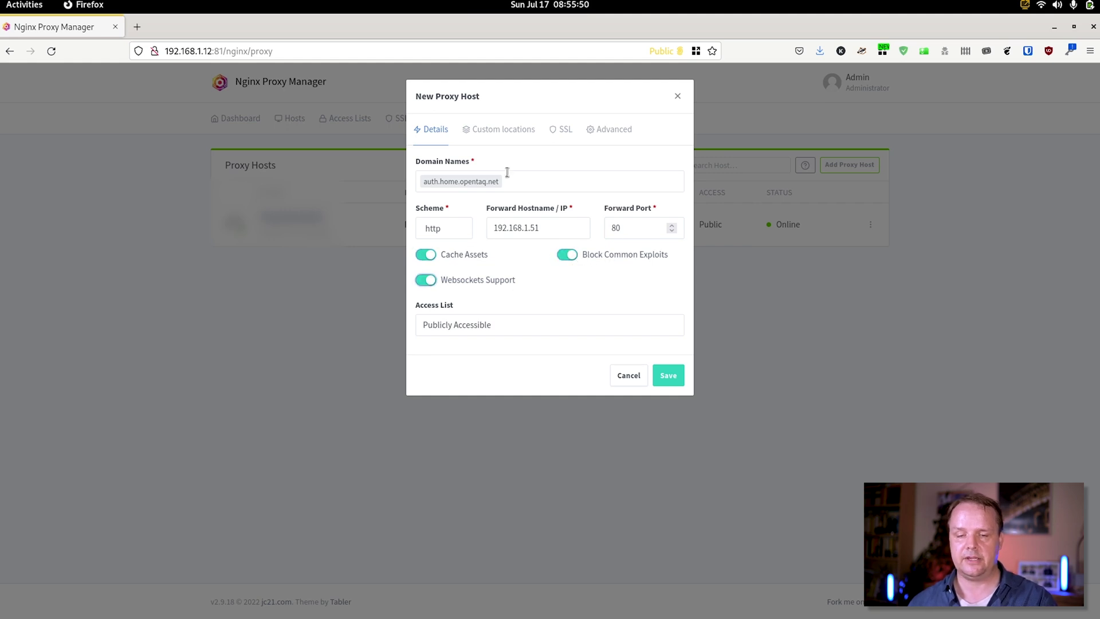
{"action": "left_click", "coordinate": [566, 132]}
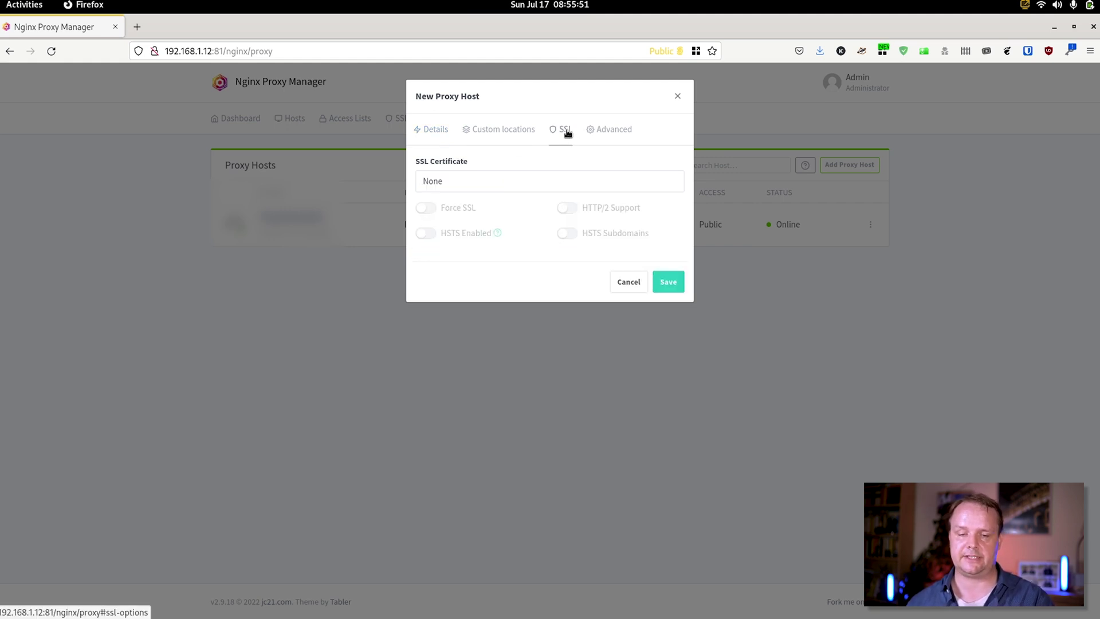
Assign the *.home.opentaq.net wildcard certificate, force SSL, enable HTTP/2, and save the host
{"action": "left_click", "coordinate": [515, 179]}
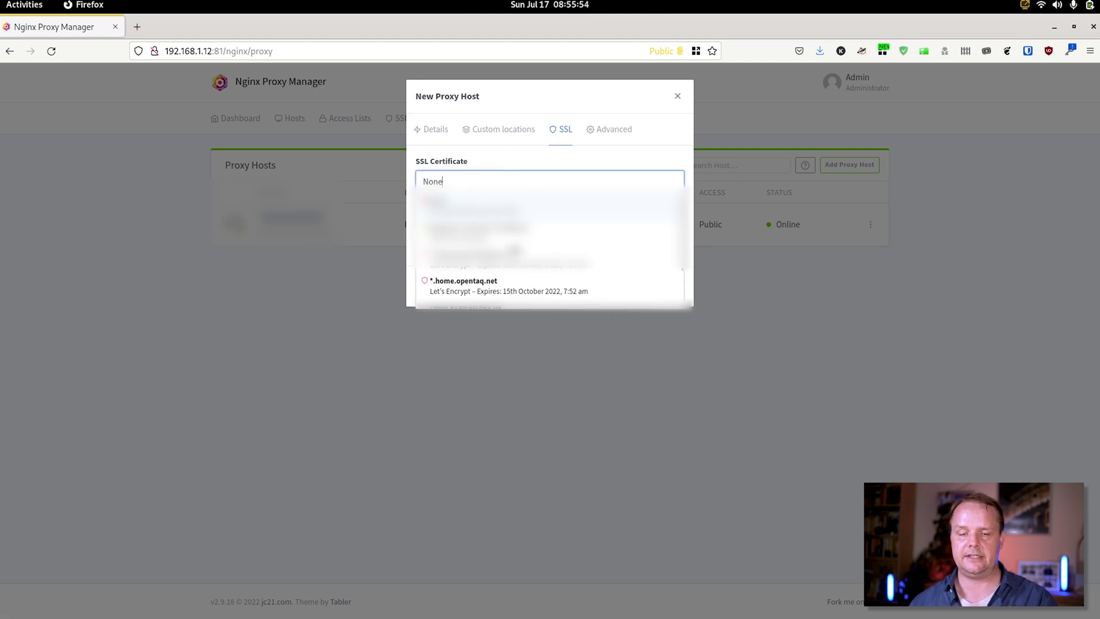
{"action": "left_click", "coordinate": [512, 286]}
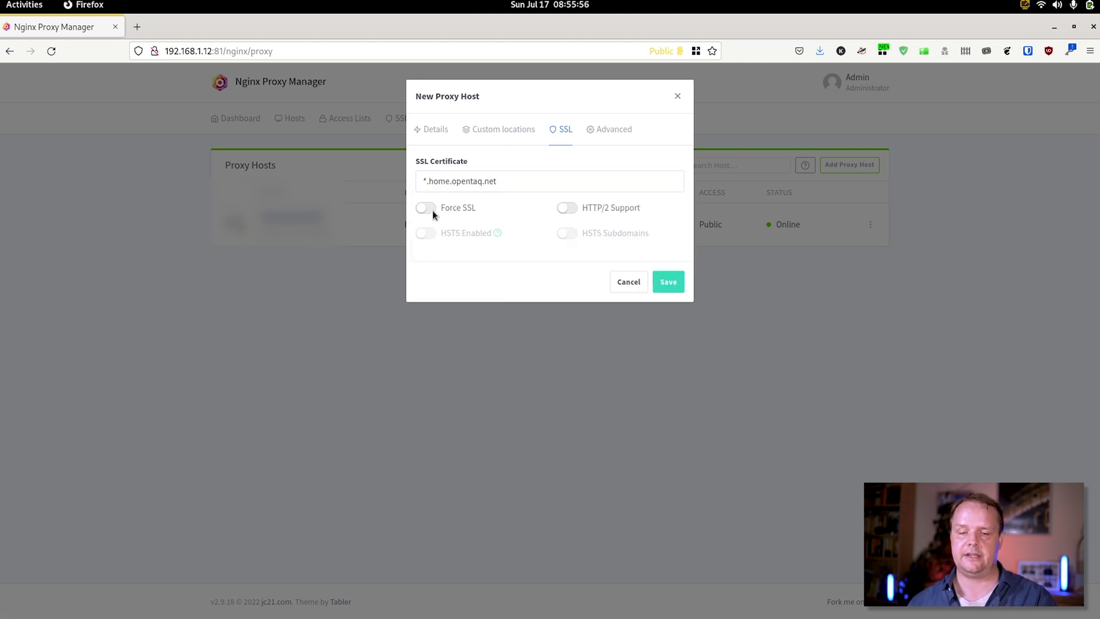
{"action": "left_click", "coordinate": [567, 208]}
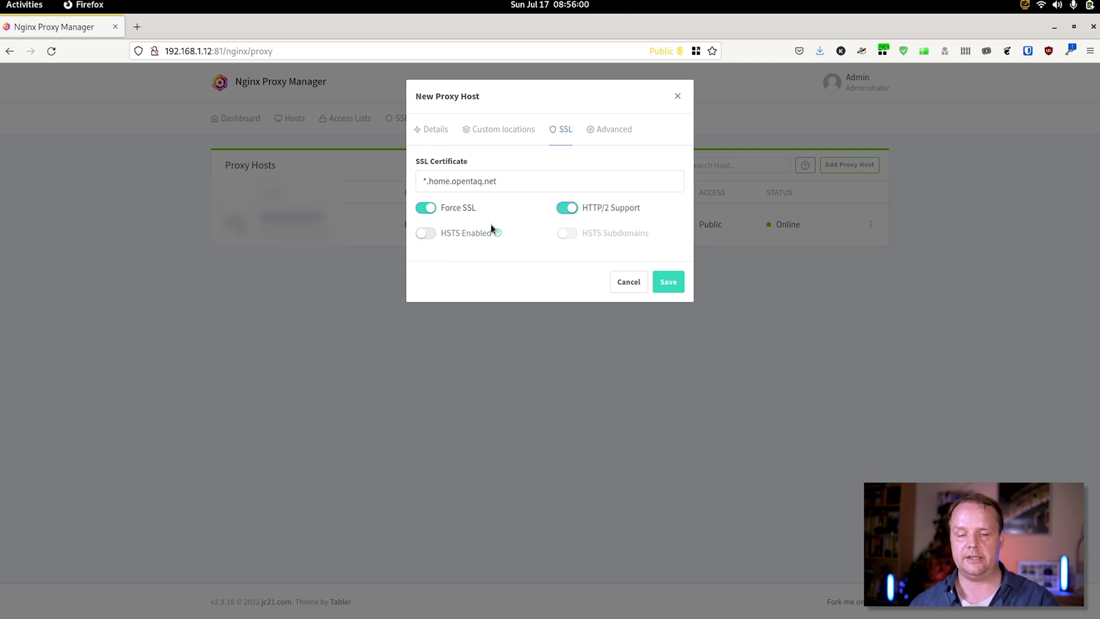
{"action": "left_click", "coordinate": [680, 281]}
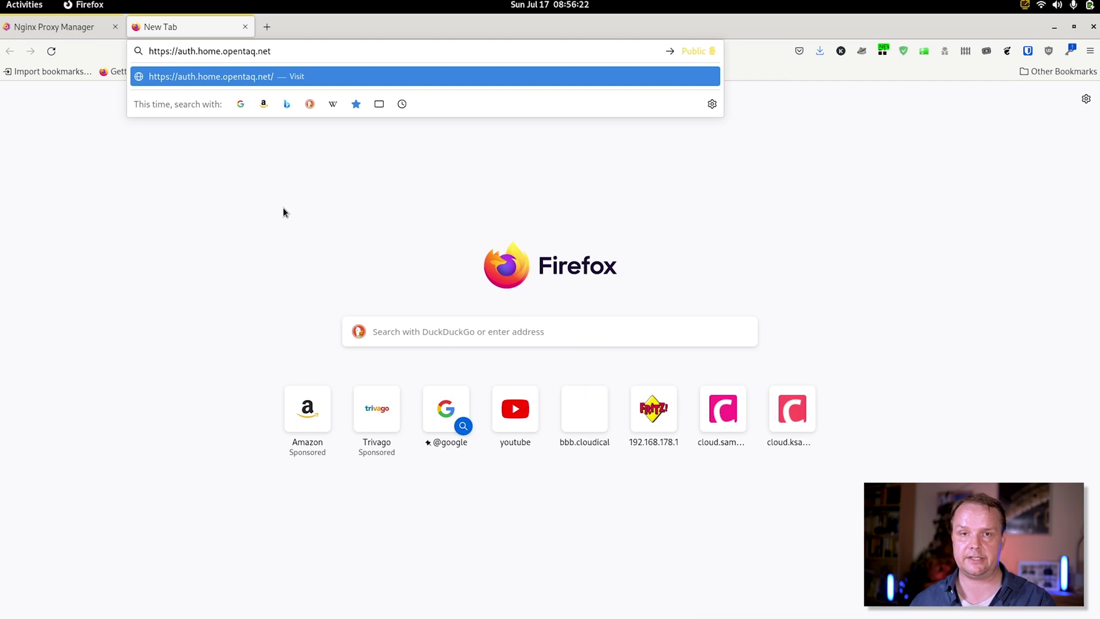
{"action": "key", "text": "Return"}
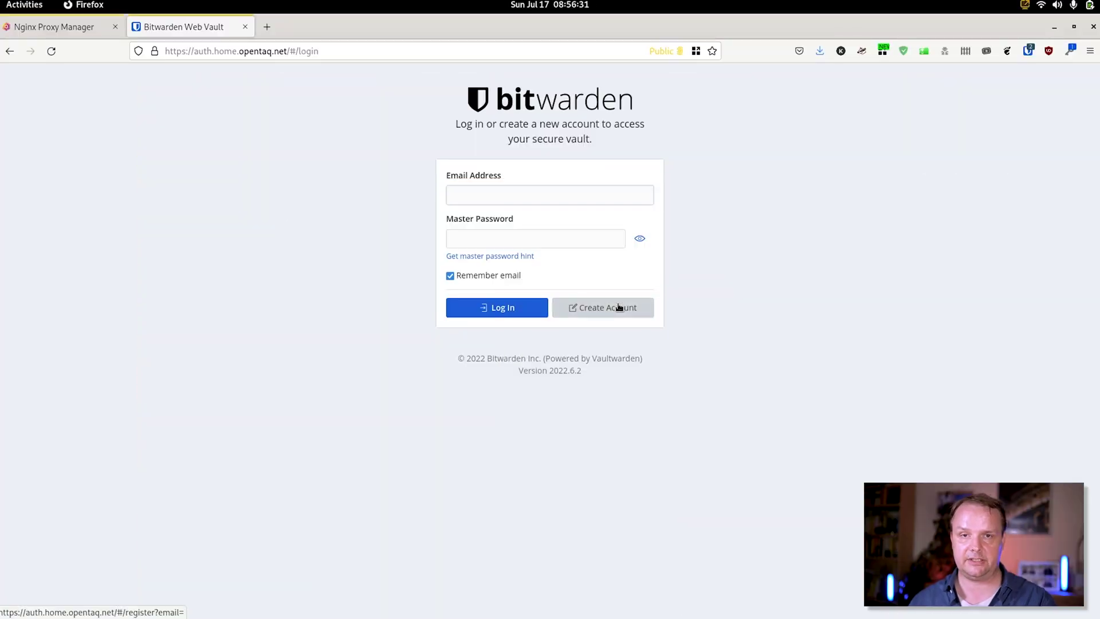
Register an account with the user's email, name and master password, then log in
{"action": "left_click", "coordinate": [619, 307]}
{"action": "type", "text": "om"}
{"action": "key", "text": "Tab"}
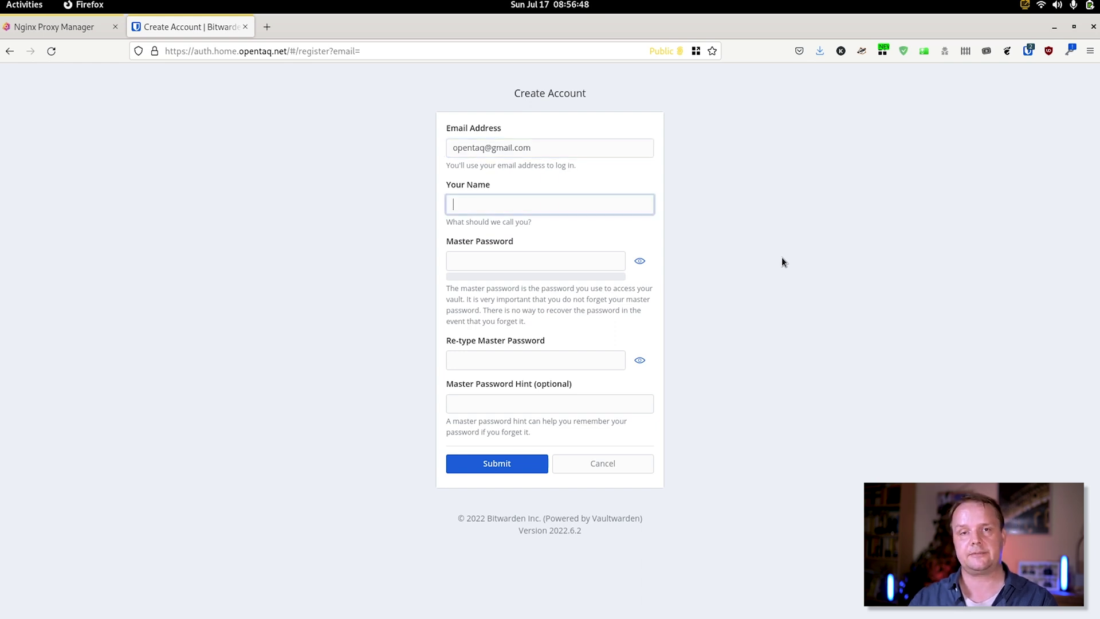
{"action": "type", "text": "Open"}
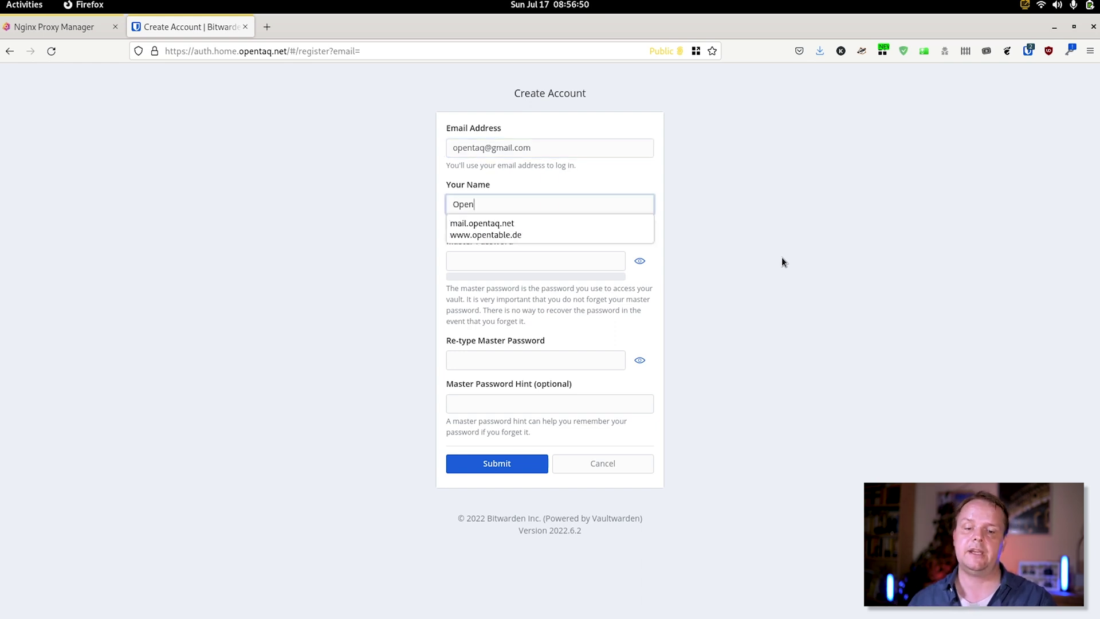
{"action": "type", "text": "taq"}
{"action": "key", "text": "Tab"}
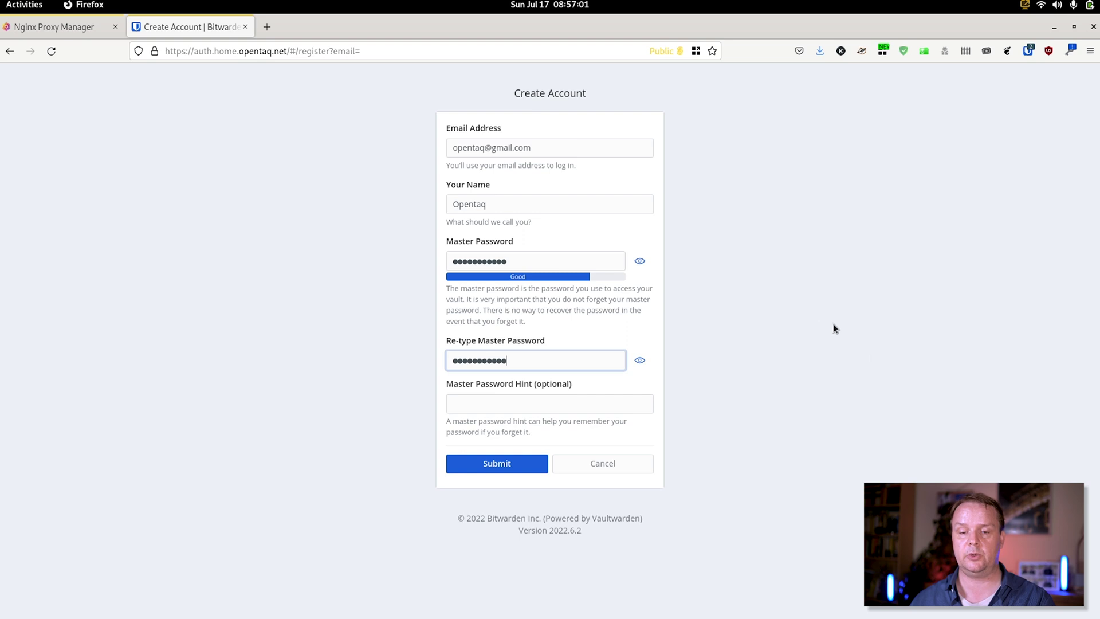
{"action": "left_click", "coordinate": [858, 408]}
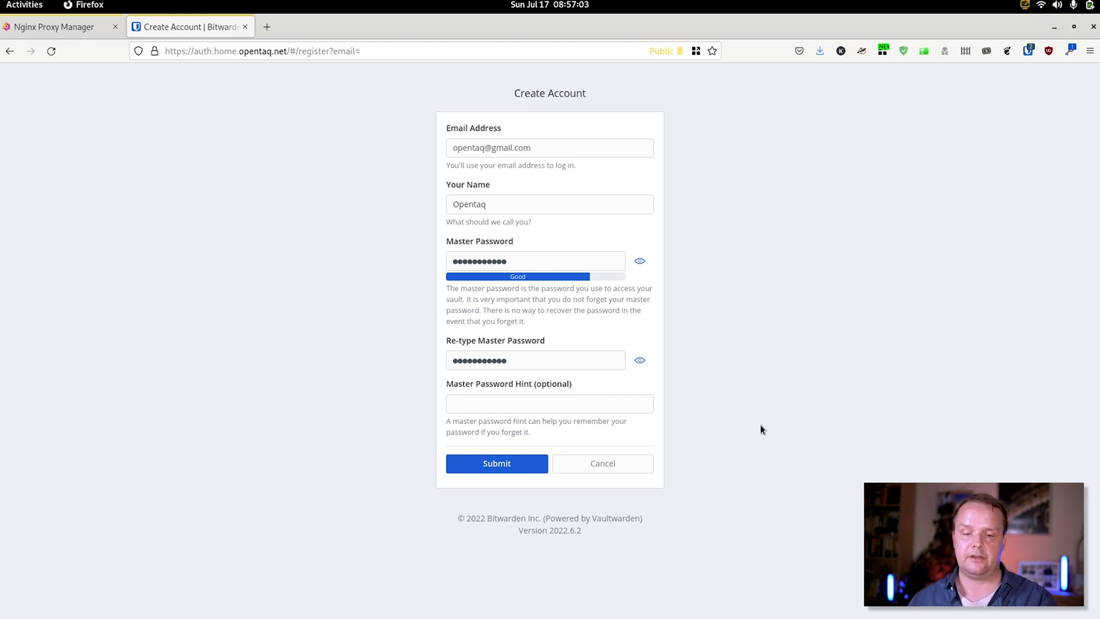
{"action": "left_click", "coordinate": [541, 464]}
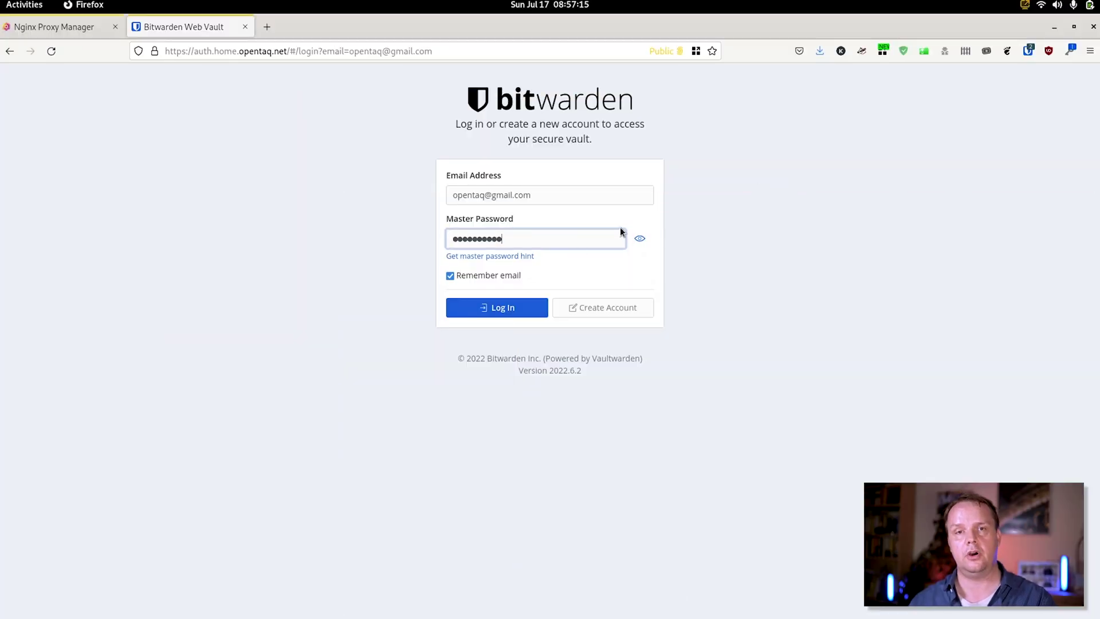
{"action": "left_click", "coordinate": [504, 312]}
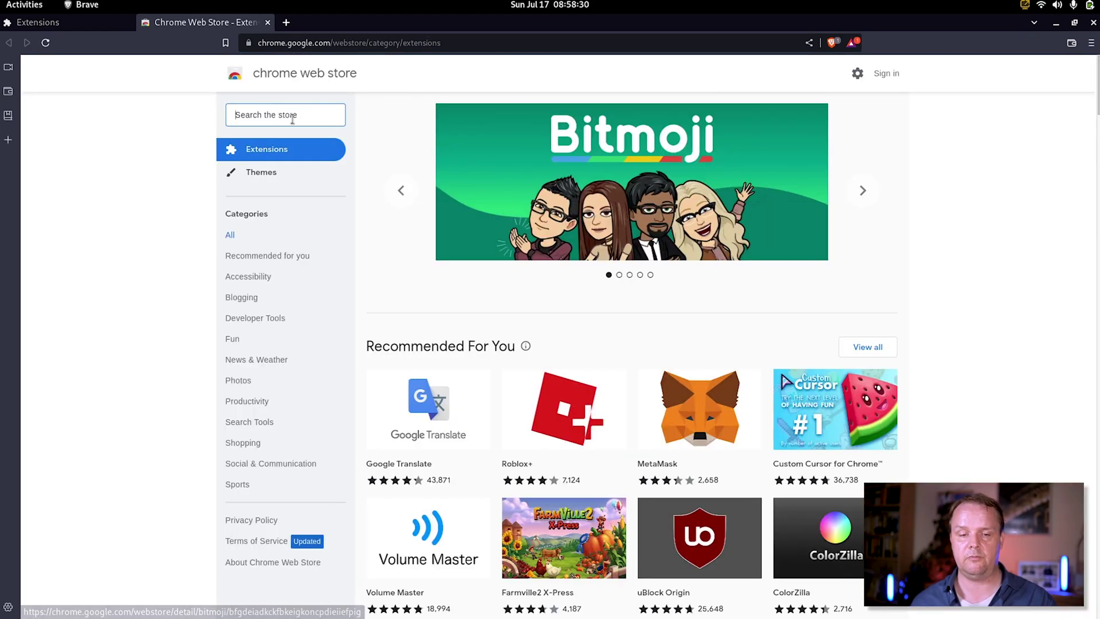
Search the store for bitwarden and add the Bitwarden extension to Brave
{"action": "type", "text": "itwarden"}
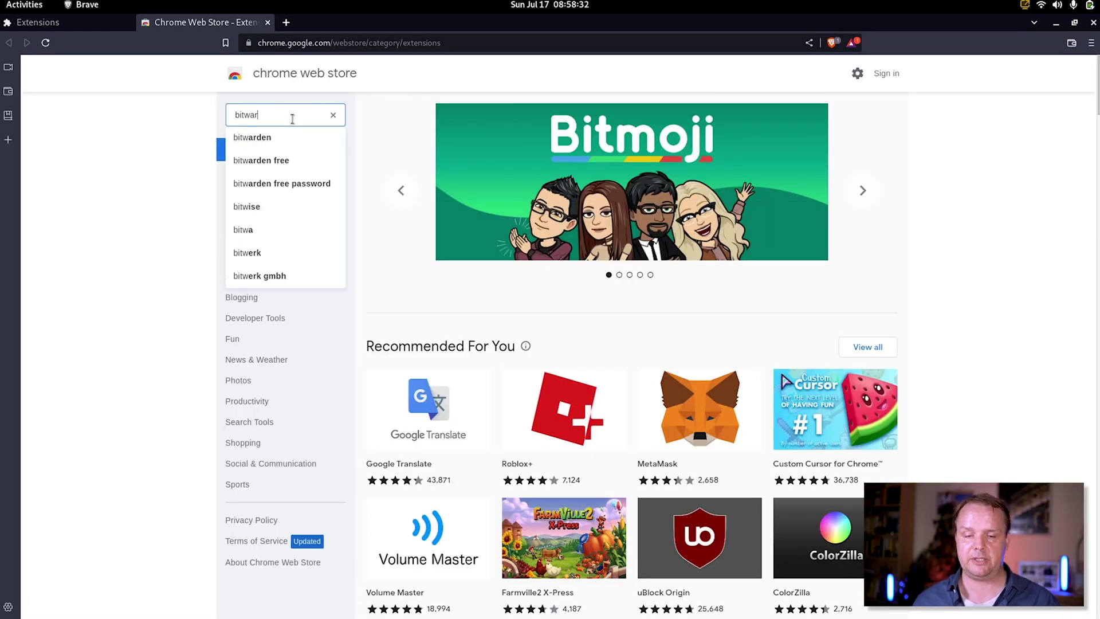
{"action": "left_click", "coordinate": [266, 140]}
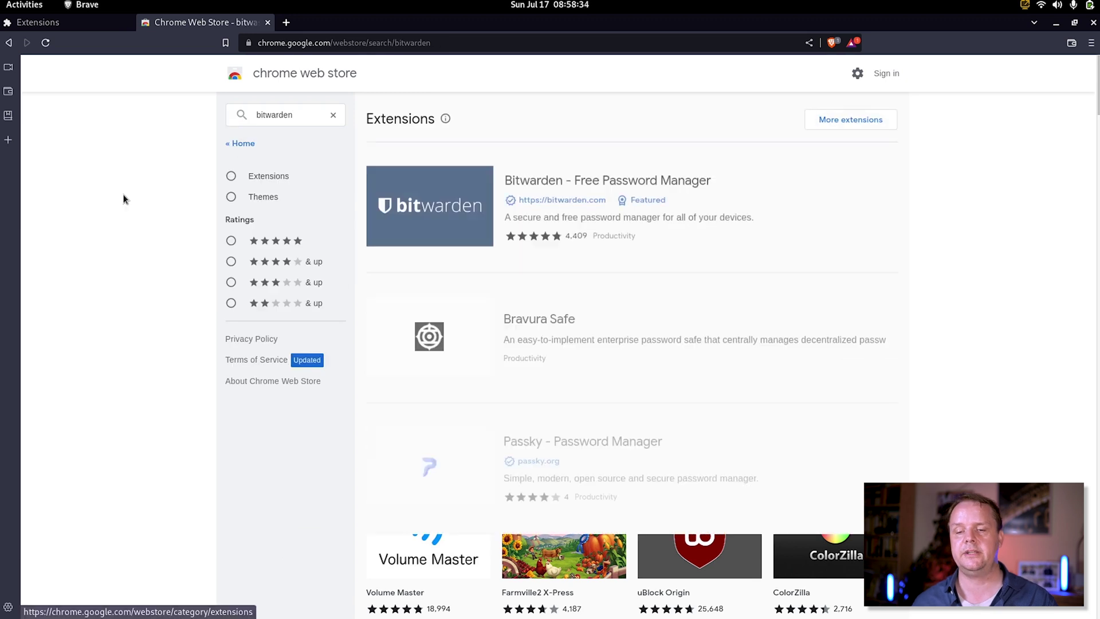
{"action": "left_click", "coordinate": [559, 178]}
{"action": "left_click", "coordinate": [808, 156]}
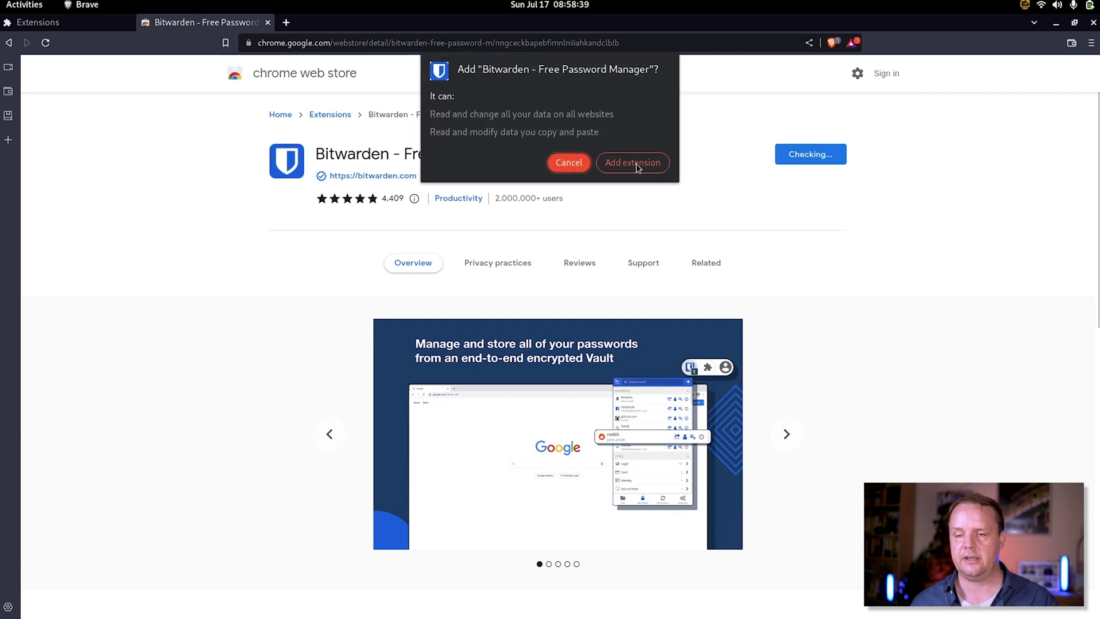
{"action": "left_click", "coordinate": [632, 163]}
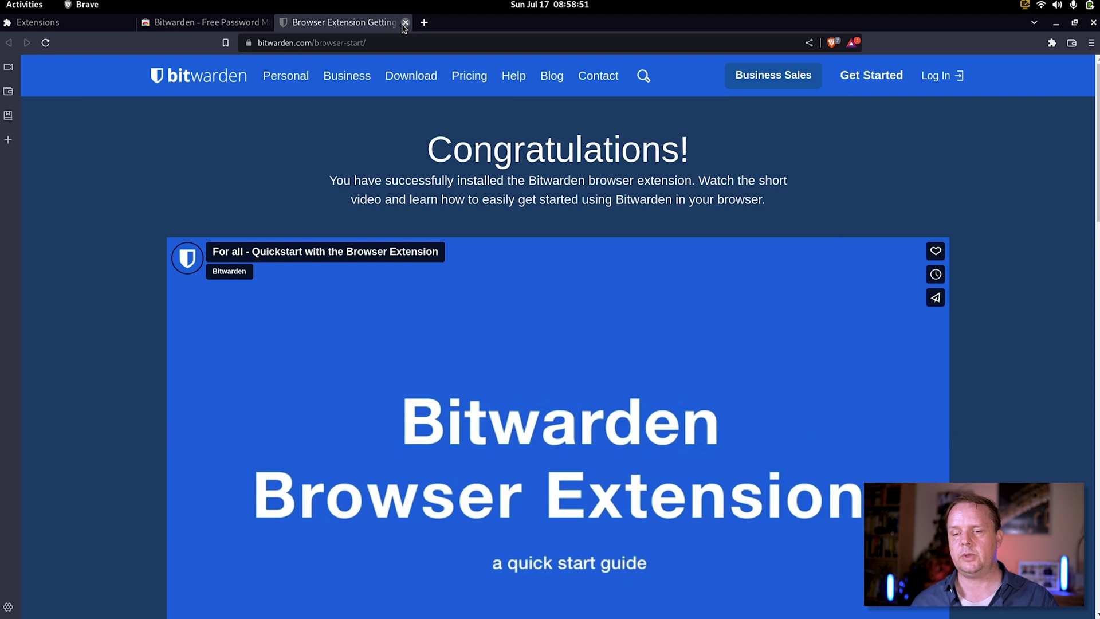
{"action": "left_click", "coordinate": [404, 23]}
Pin Bitwarden to the toolbar and open the extension
{"action": "left_click", "coordinate": [1053, 43]}
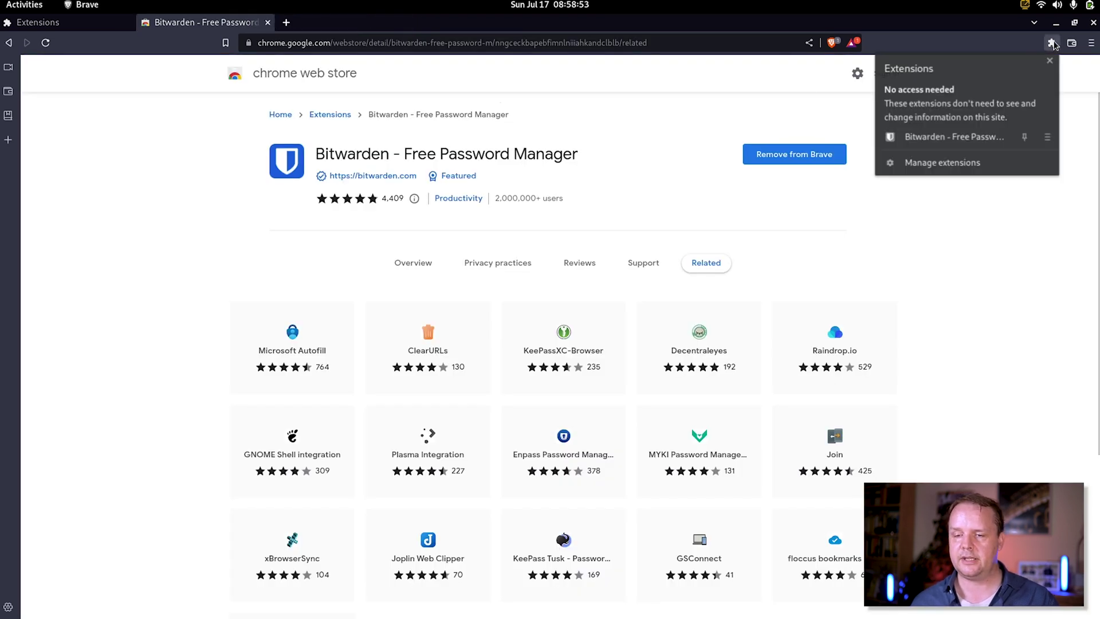
{"action": "left_click", "coordinate": [1026, 138]}
{"action": "left_click", "coordinate": [1034, 43]}
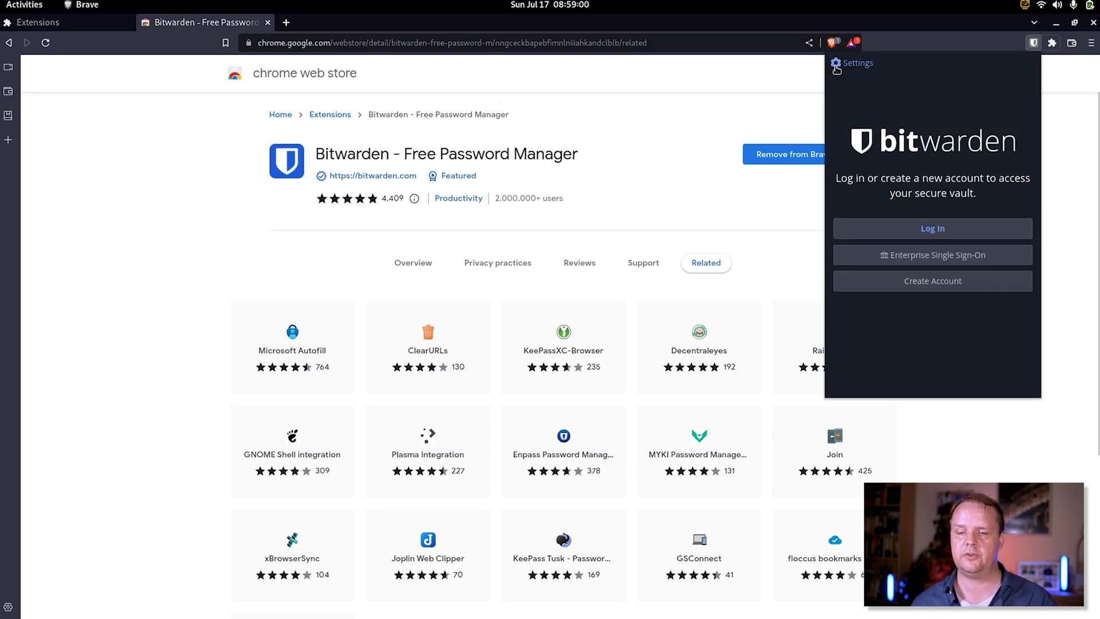
Set the extension's self-hosted server URL to auth.home.opentaq.net and save it
{"action": "left_click", "coordinate": [836, 64]}
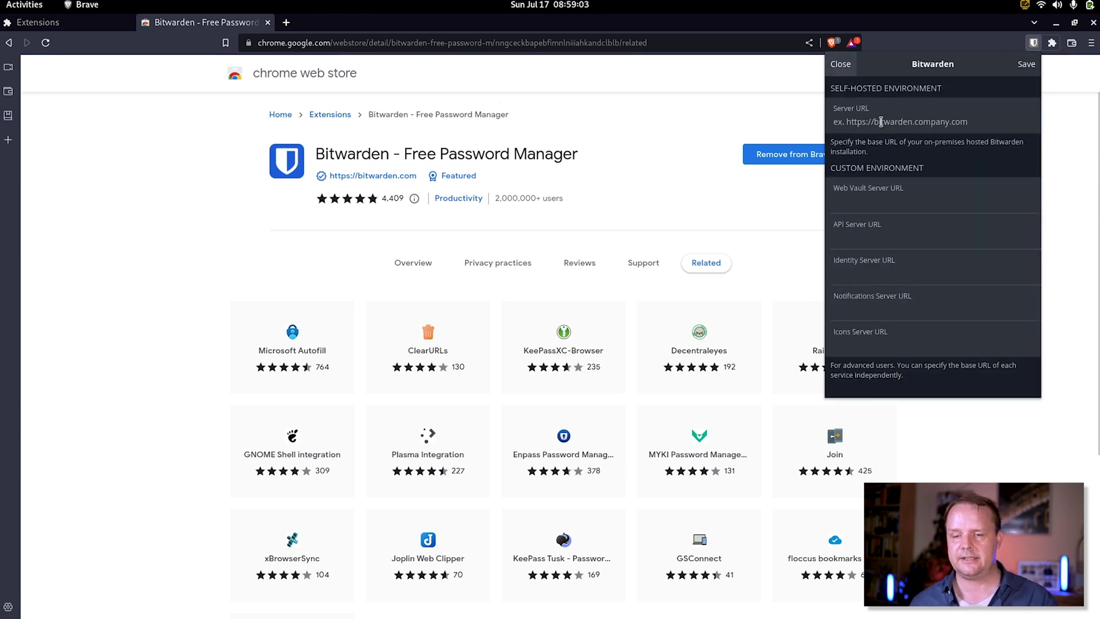
{"action": "type", "text": "auth.home.opentaq.net"}
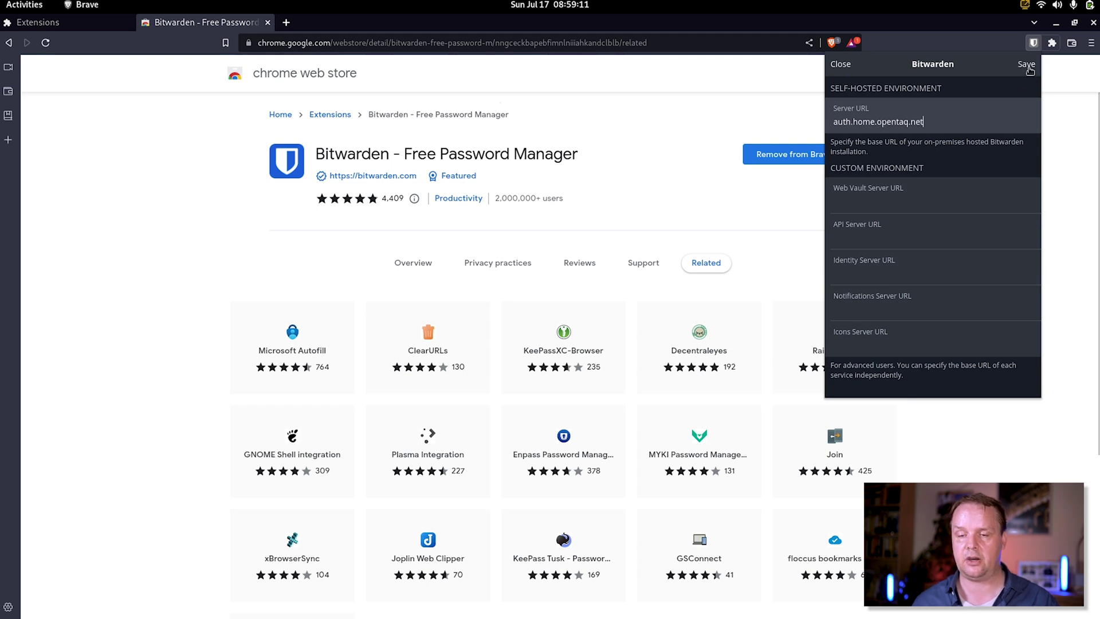
{"action": "left_click", "coordinate": [1027, 64]}
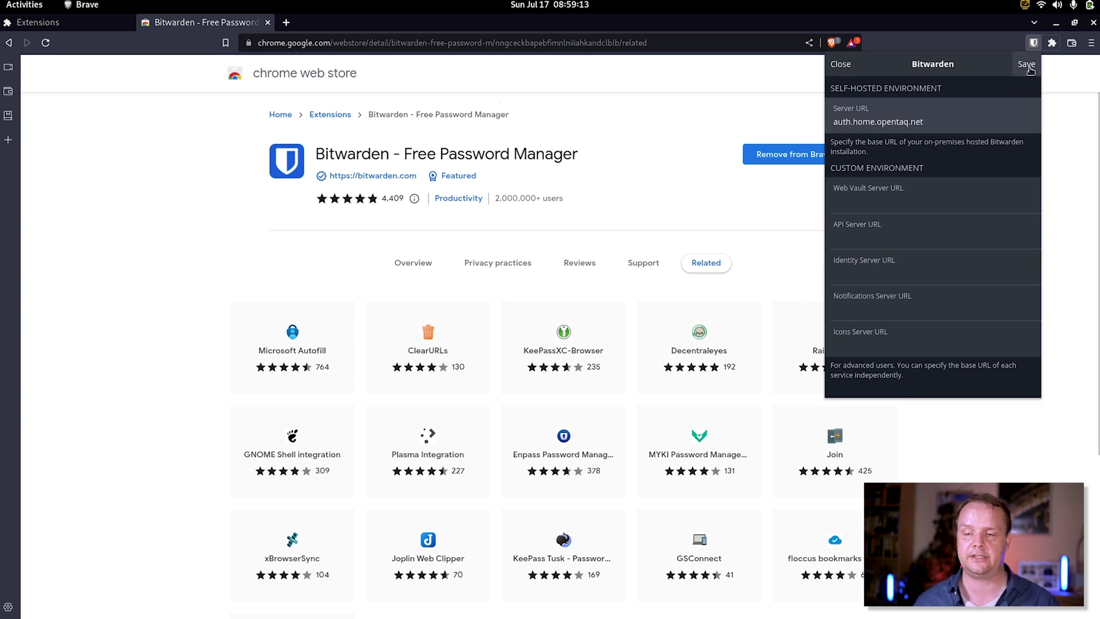
Log in to the extension with the account email and master password
{"action": "left_click", "coordinate": [960, 229]}
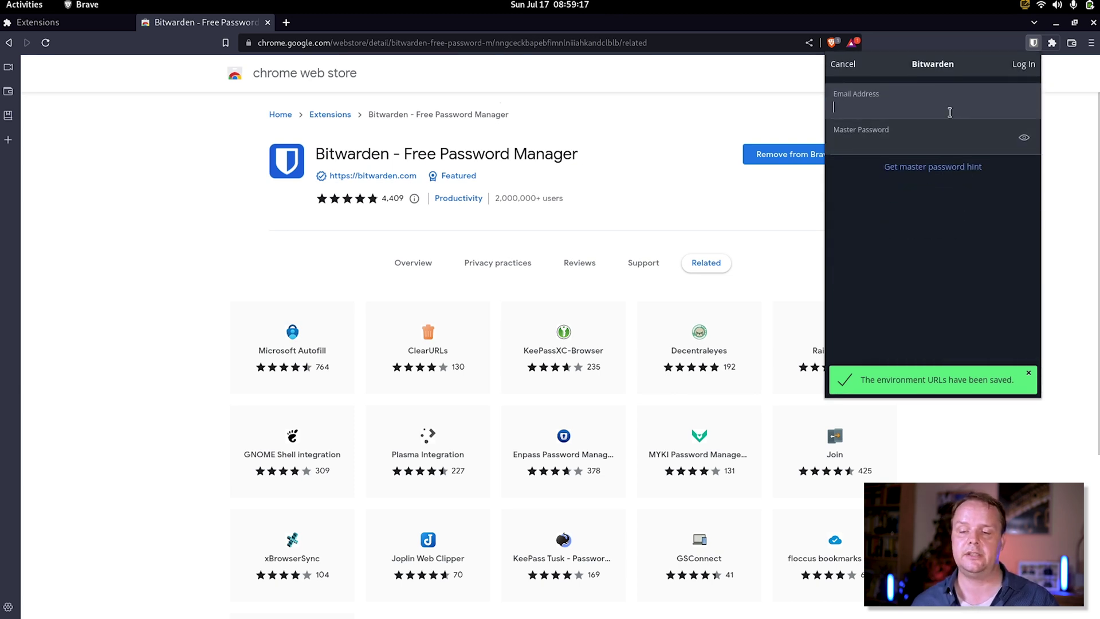
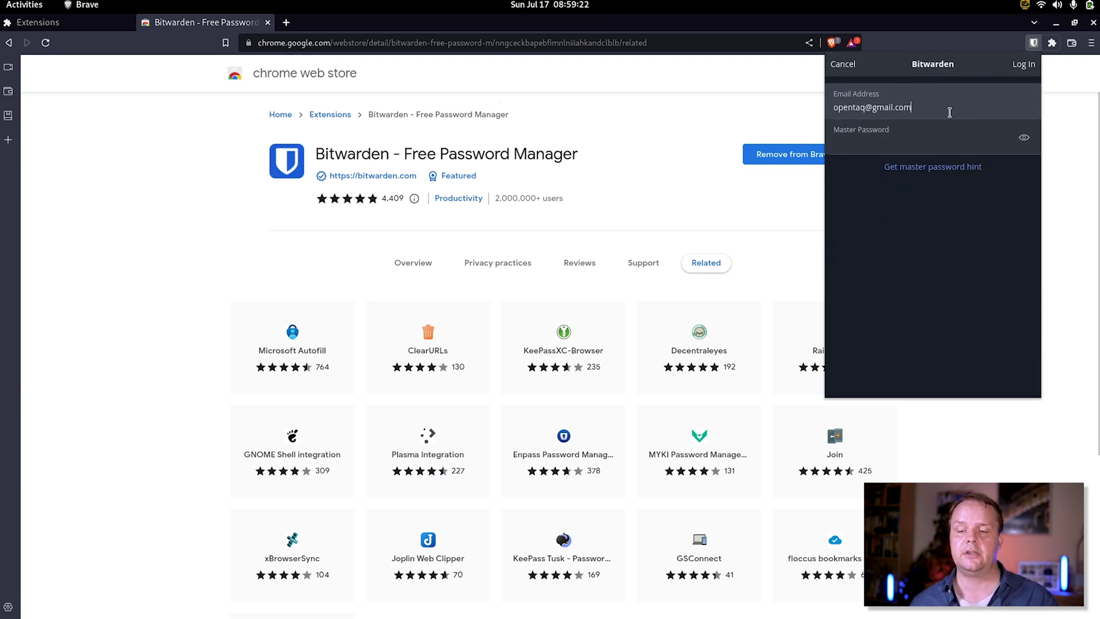
{"action": "key", "text": "Tab"}
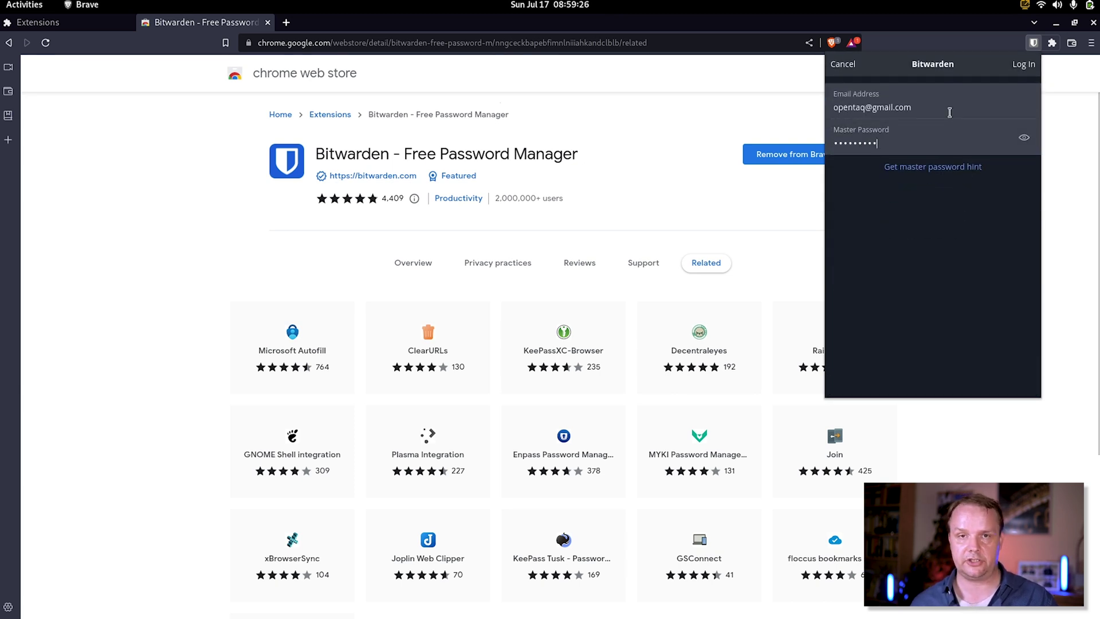
{"action": "left_click", "coordinate": [1040, 67]}
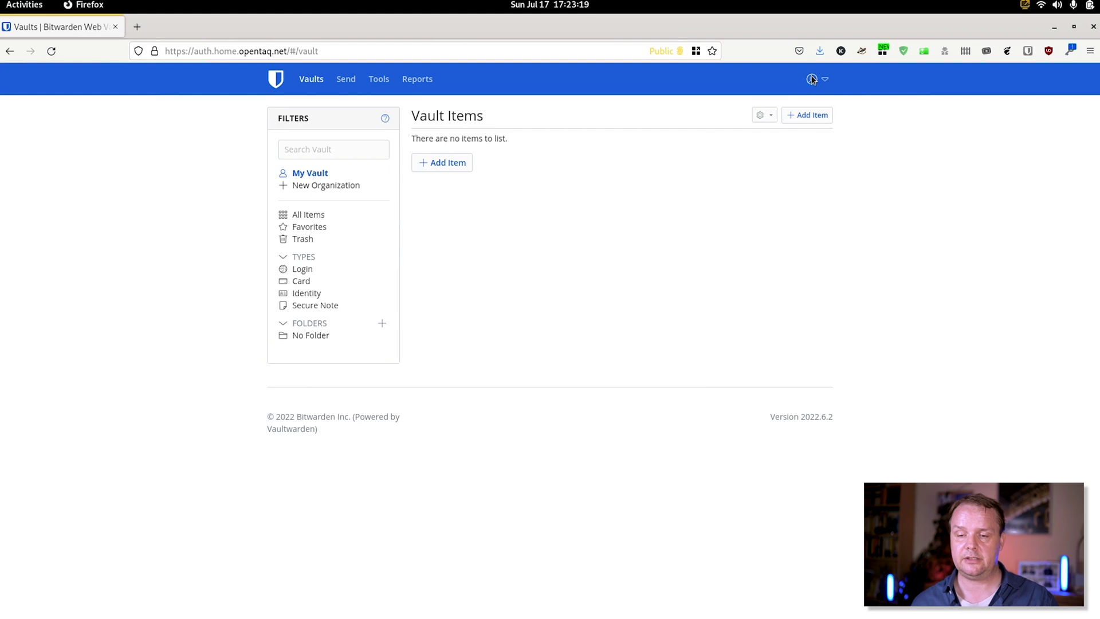
Enable authenticator-app two-step login under Account Settings > Security, confirming with the master password
{"action": "left_click", "coordinate": [835, 131]}
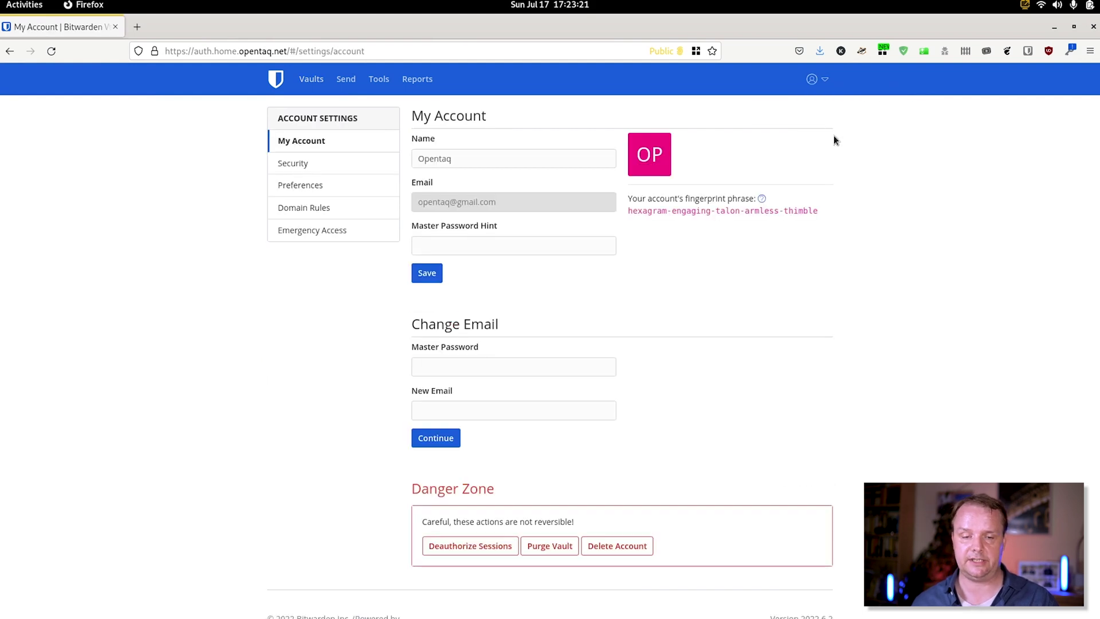
{"action": "left_click", "coordinate": [293, 166]}
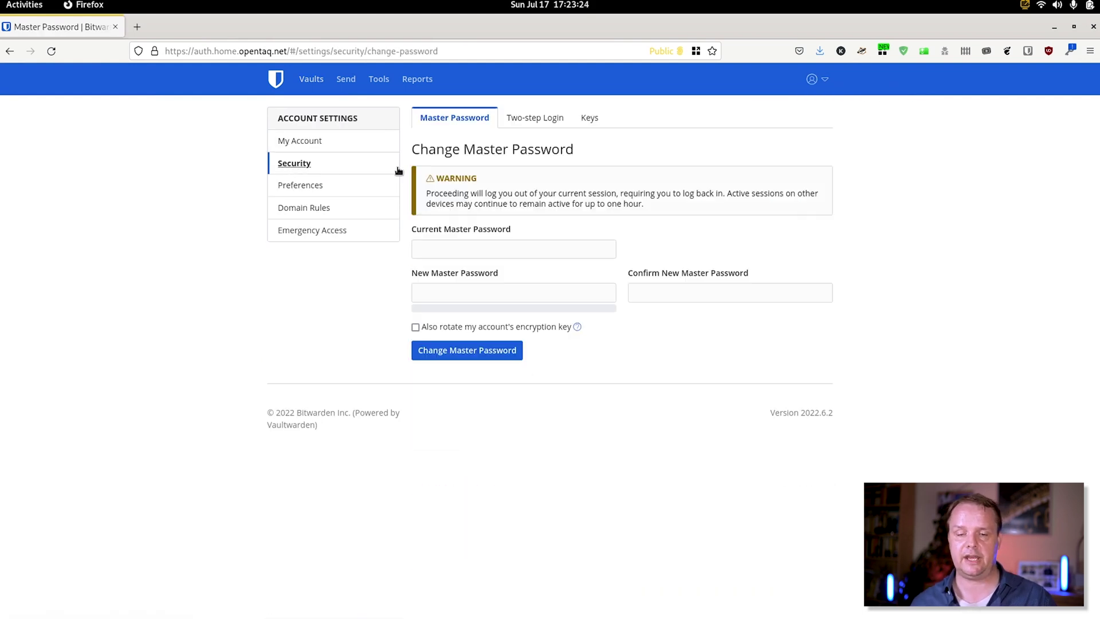
{"action": "left_click", "coordinate": [559, 119]}
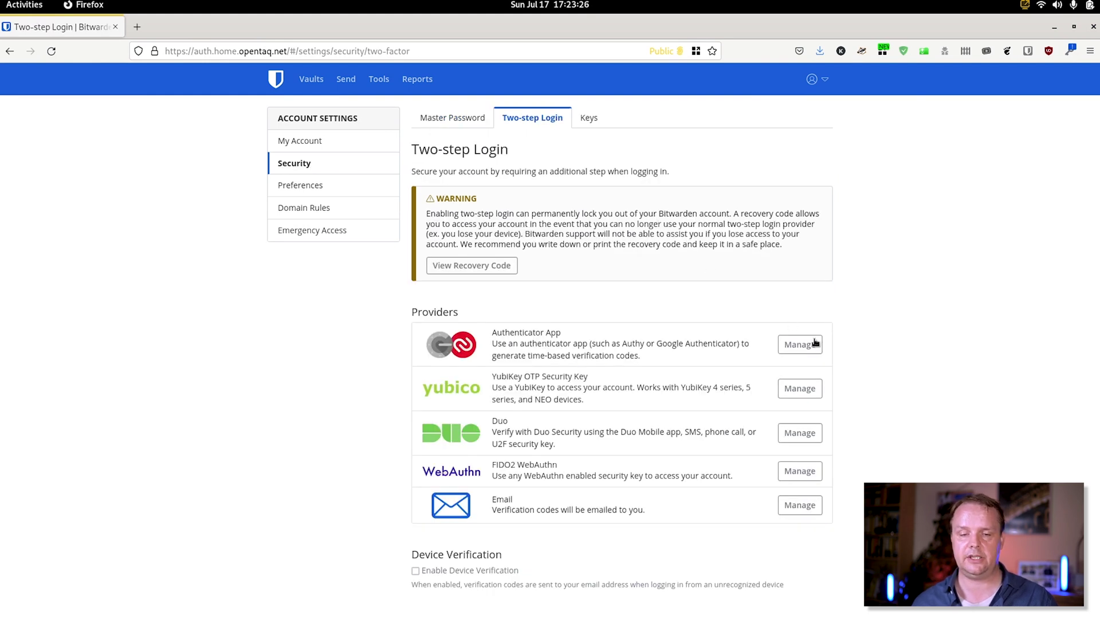
{"action": "left_click", "coordinate": [815, 343]}
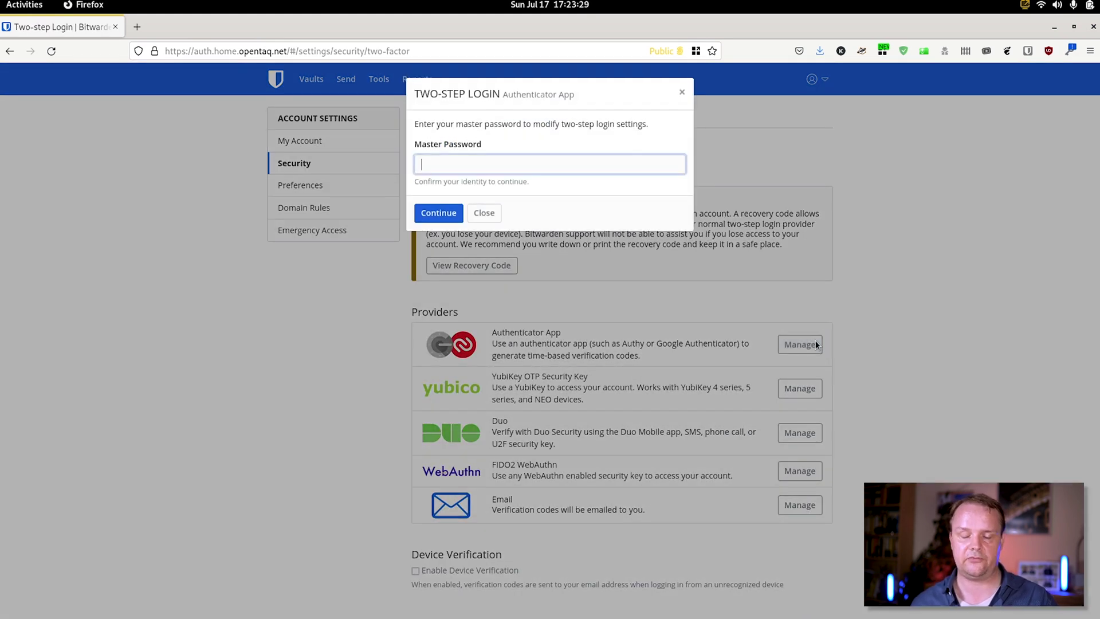
{"action": "key", "text": "Return"}
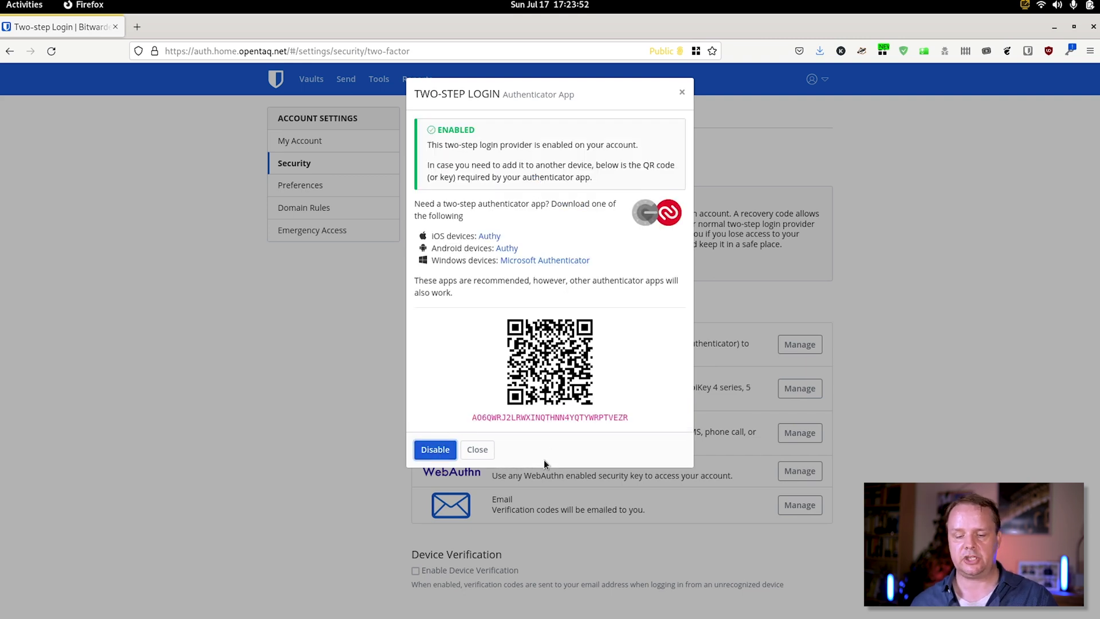
{"action": "left_click", "coordinate": [476, 455]}
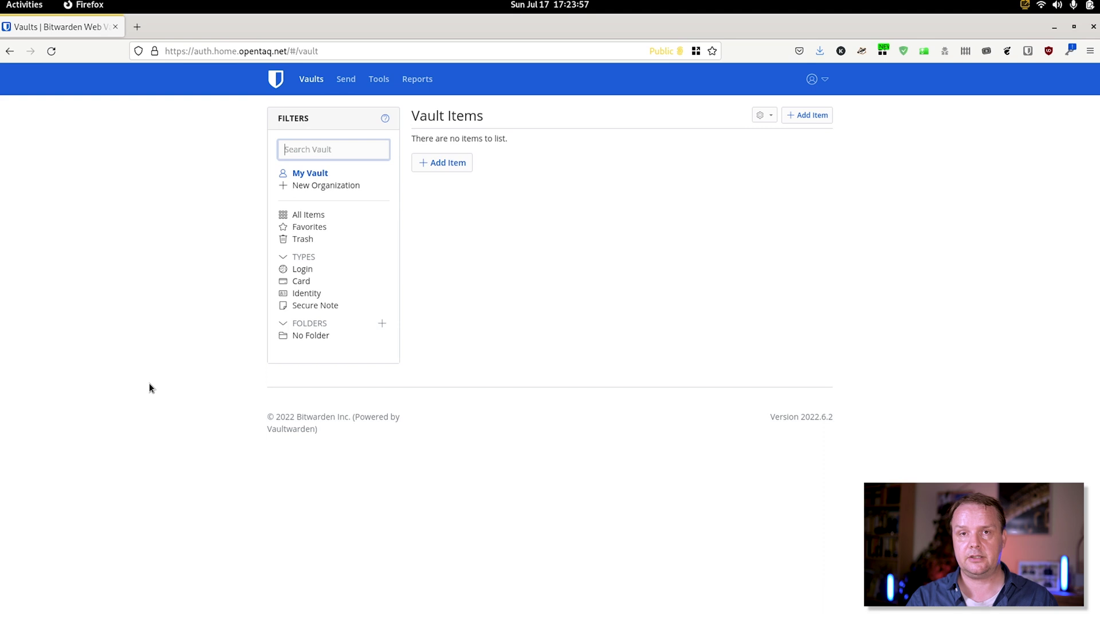
Go to Tools > Import Data and expand the import file format dropdown
{"action": "left_click", "coordinate": [379, 79]}
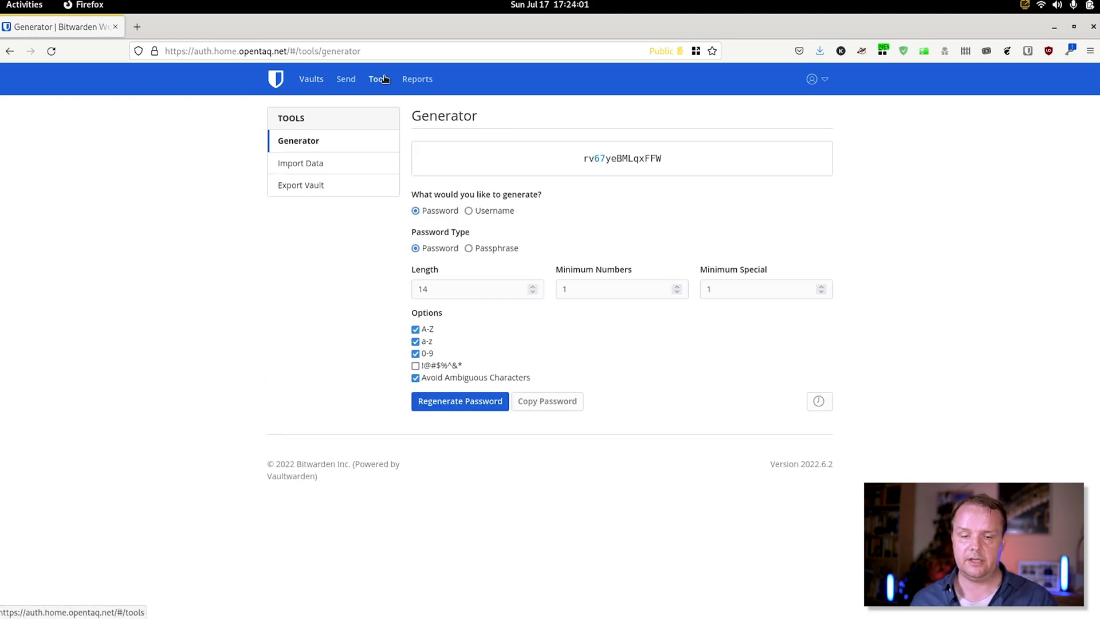
{"action": "left_click", "coordinate": [319, 167]}
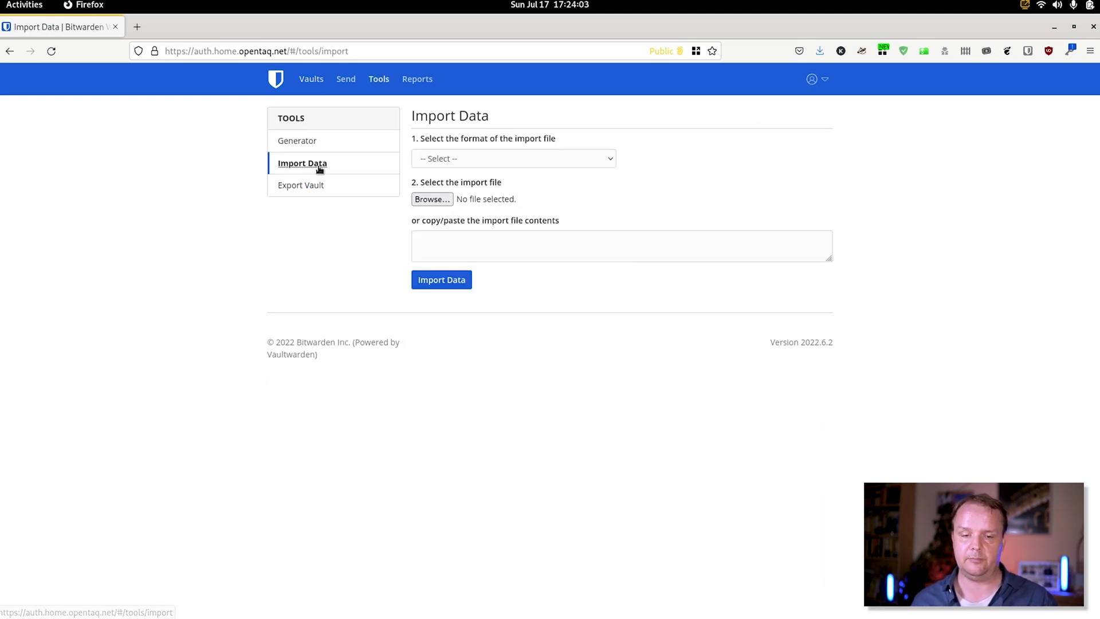
{"action": "left_click", "coordinate": [546, 159]}
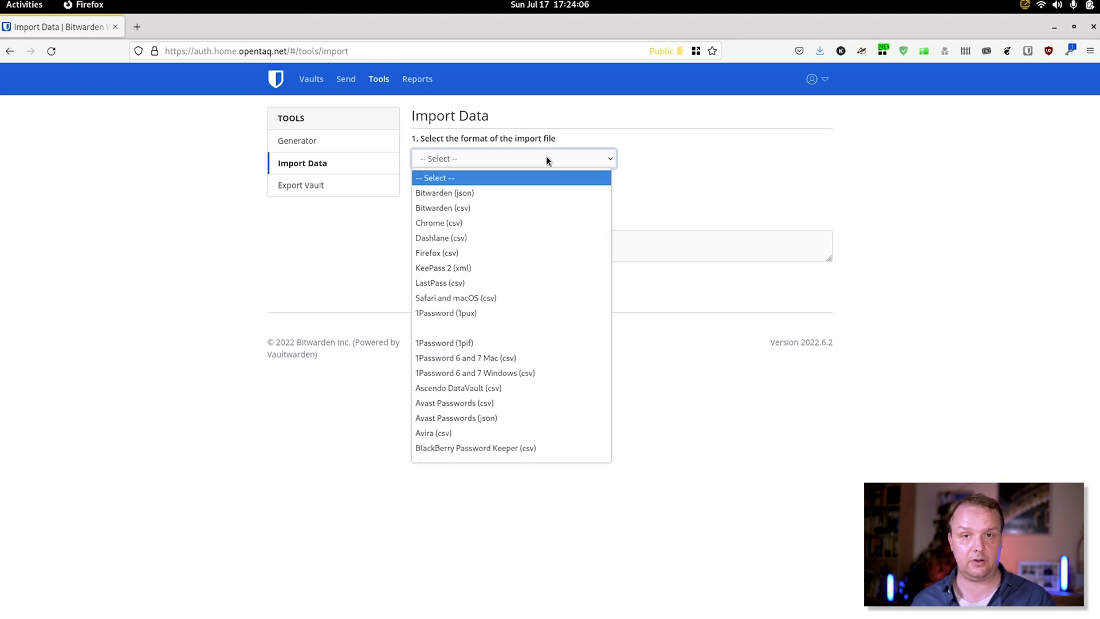